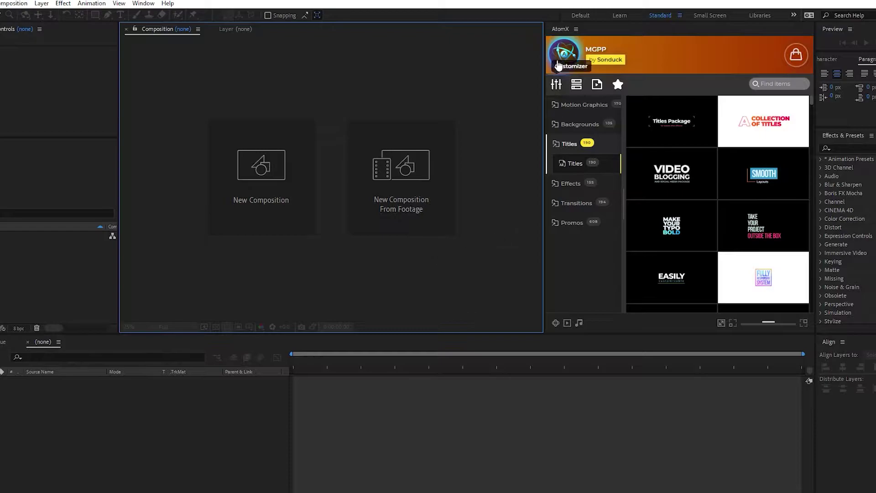
Step: Open the AtomX extension panel from the panels and extensions list
click(553, 24)
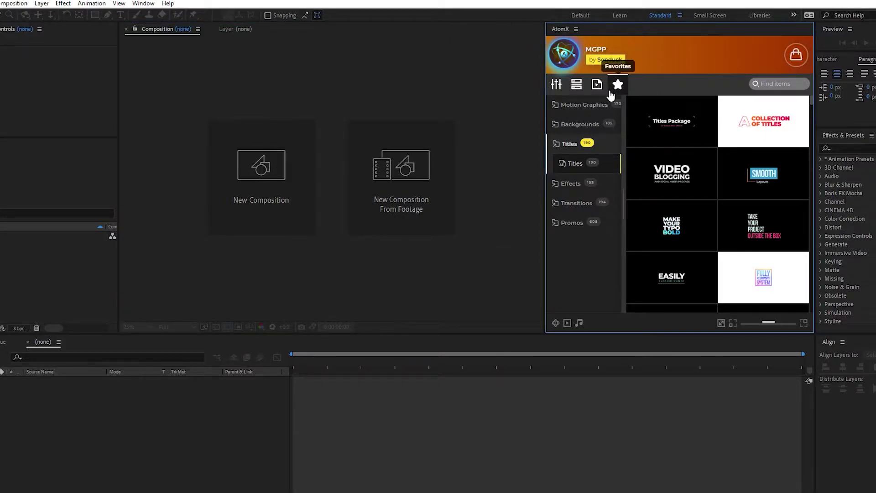
click(143, 3)
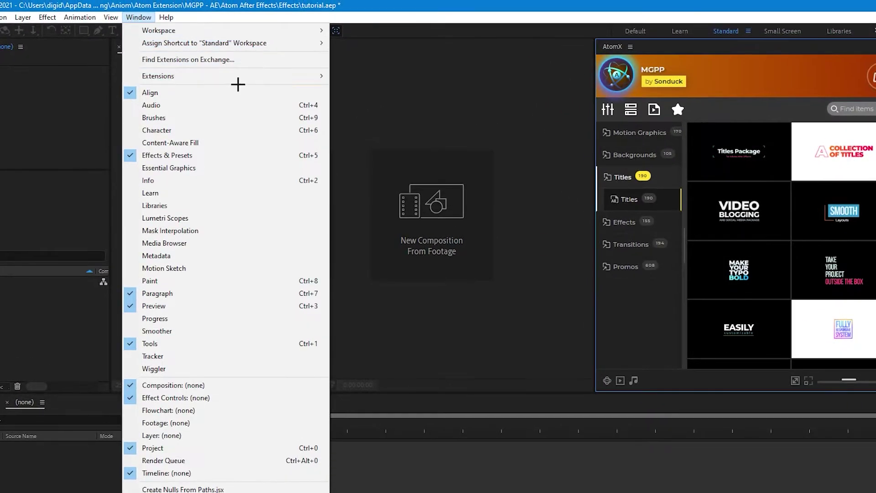
mouse_move(255, 57)
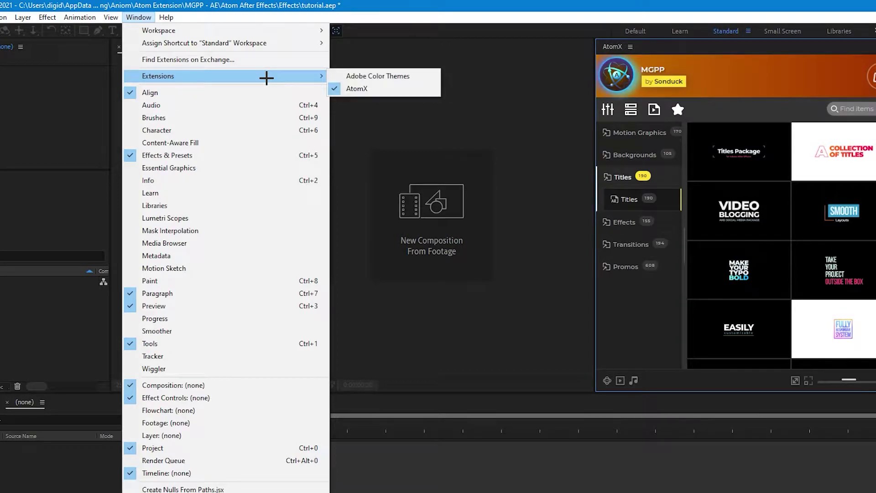
click(391, 88)
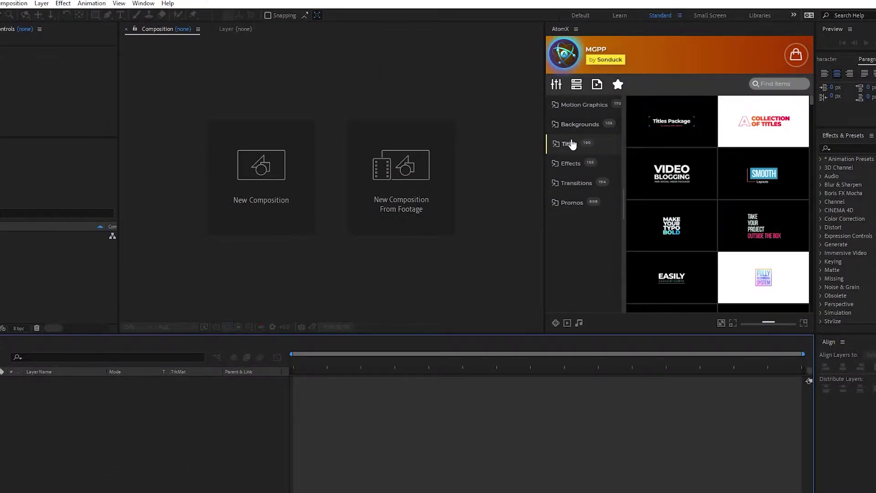
Step: Create a 1920×1080, 29.97 fps HDTV composition named 'example'
click(261, 165)
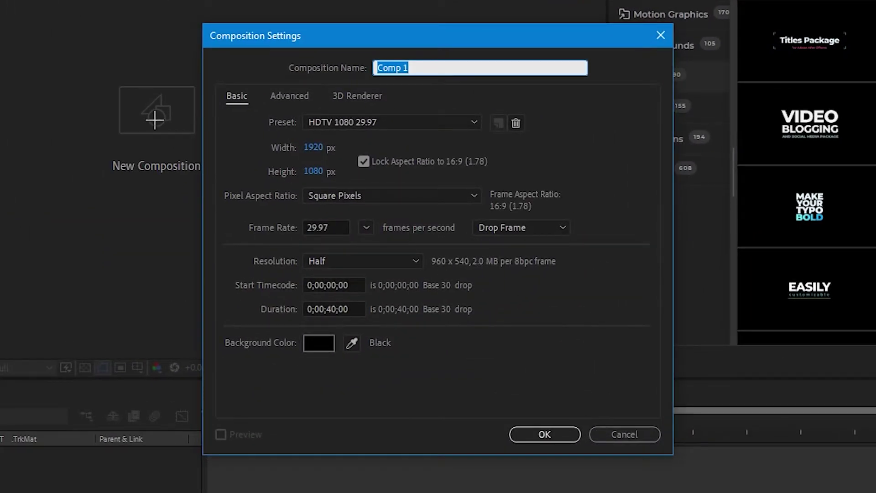
text(example)
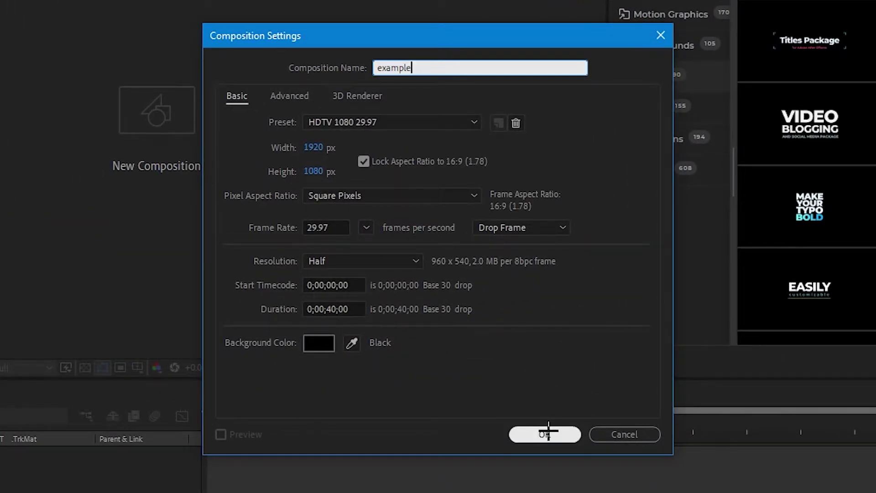
click(546, 433)
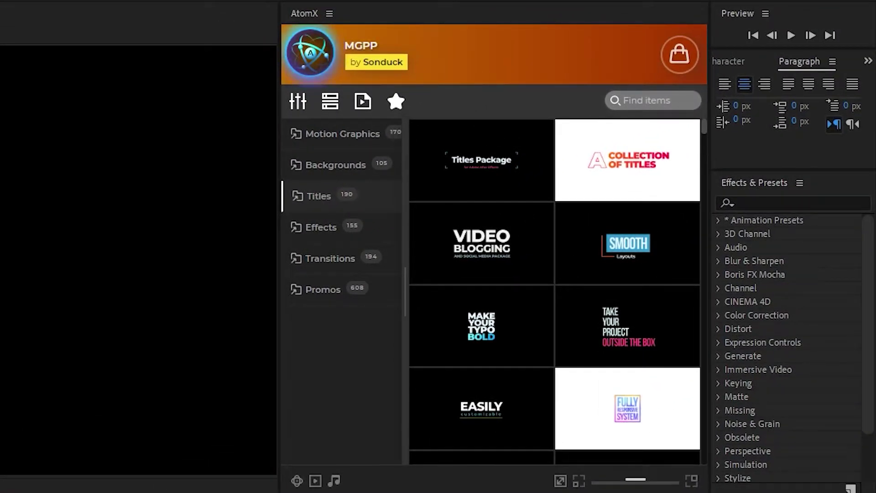
Step: Apply AtomX's Title 5 'MAKE YOUR TYPO BOLD' template from the Titles category
click(317, 199)
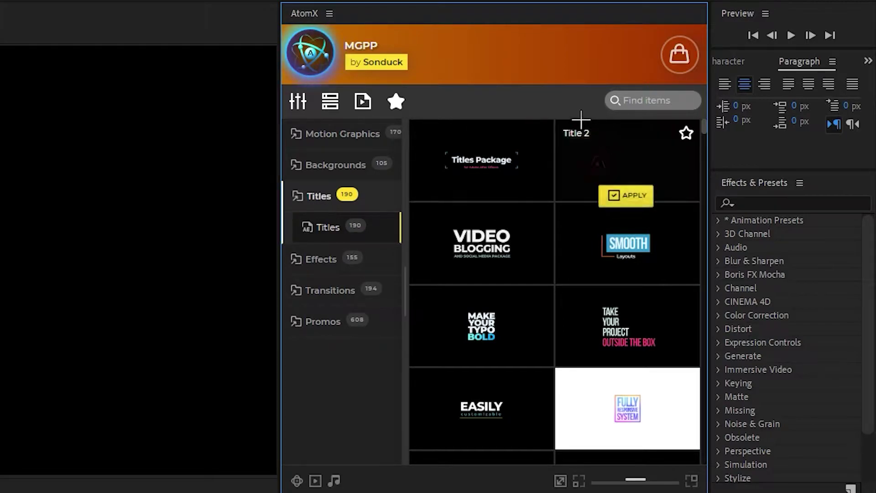
mouse_move(611, 255)
scroll(611, 254, down, 10)
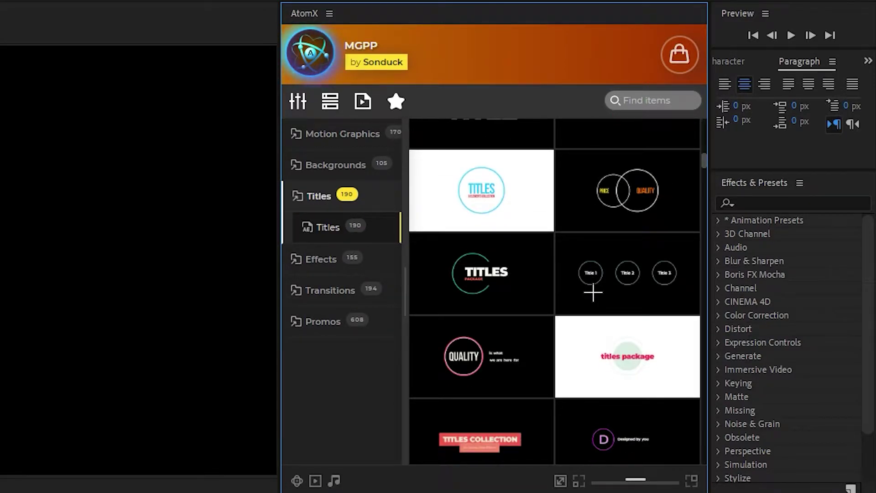
scroll(591, 288, down, 8)
scroll(592, 287, up, 3)
mouse_move(494, 335)
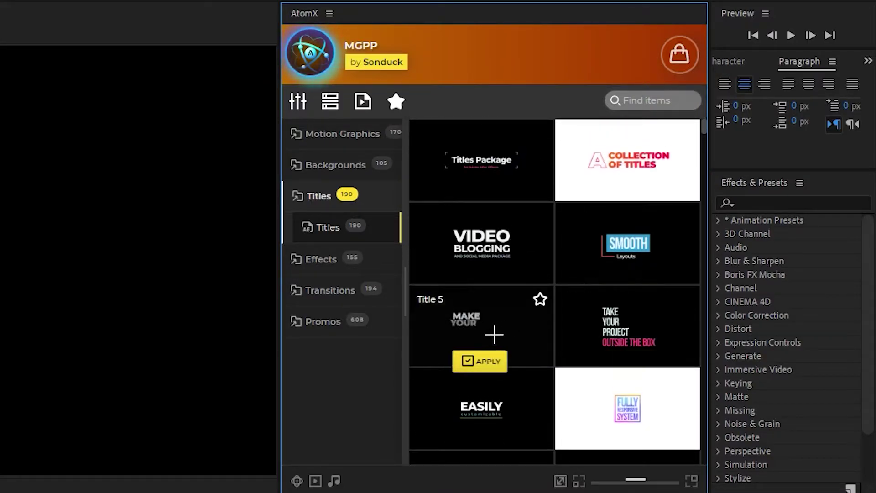
click(480, 360)
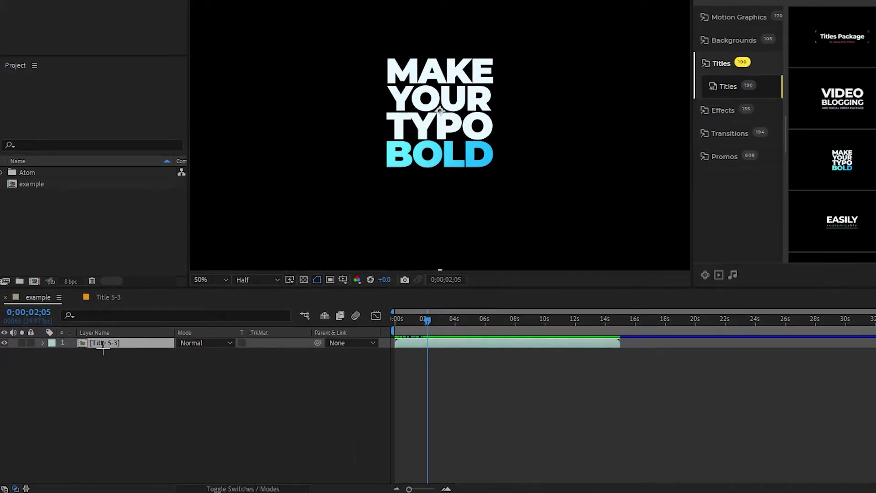
Step: Open the Title 5-3 precomp and inspect the Text_1 'MAKE YOUR TYPO' text
double_click(93, 343)
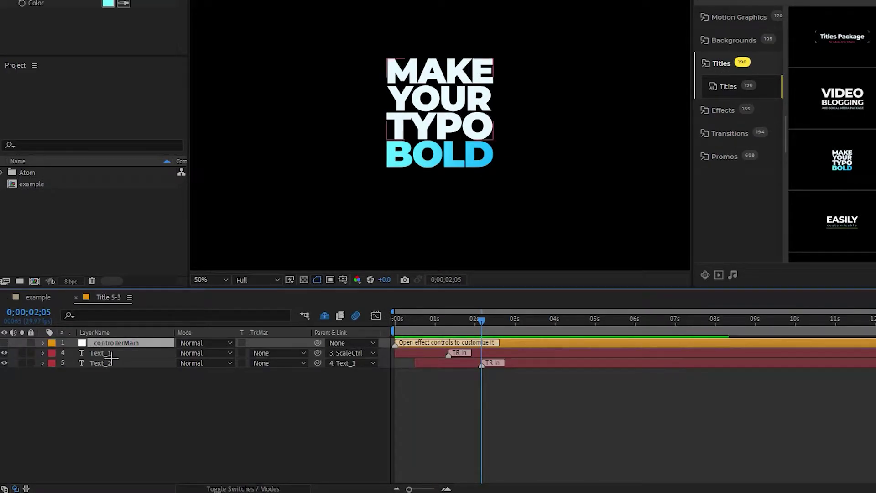
click(139, 383)
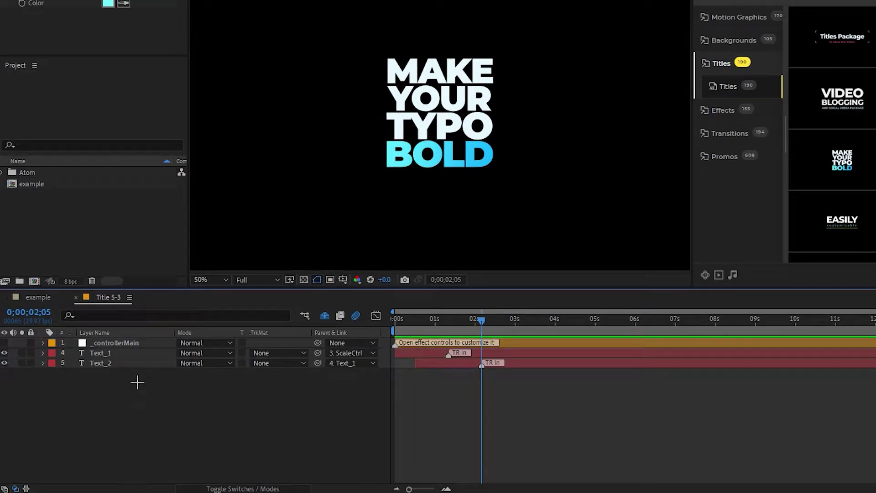
click(111, 362)
click(147, 356)
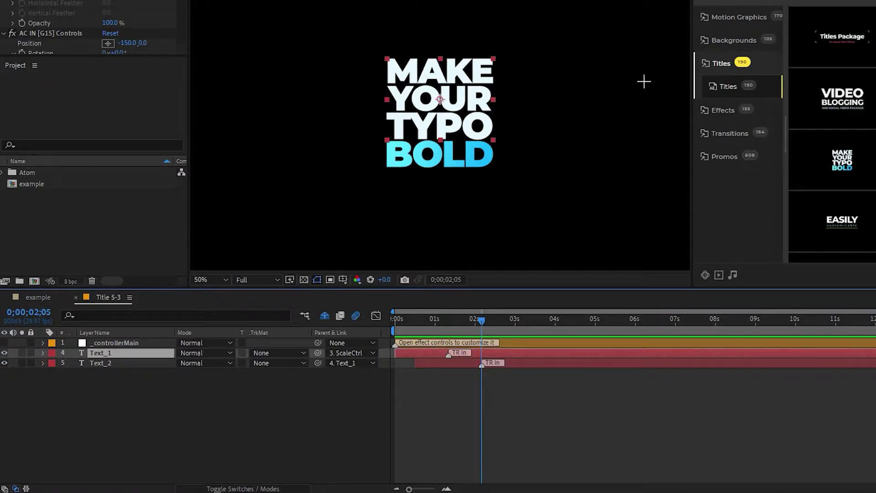
double_click(445, 93)
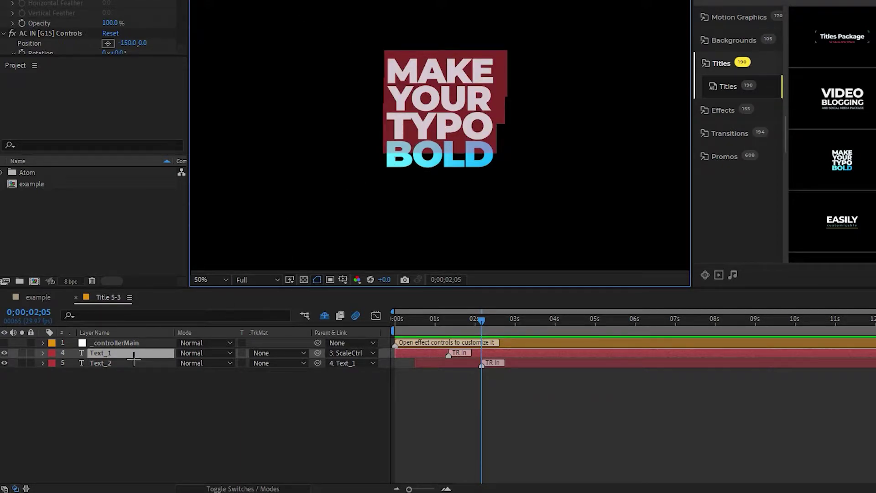
Step: Inspect the Text_2 'BOLD' text, then select _controllerMain to reveal its colour settings
click(116, 363)
double_click(453, 156)
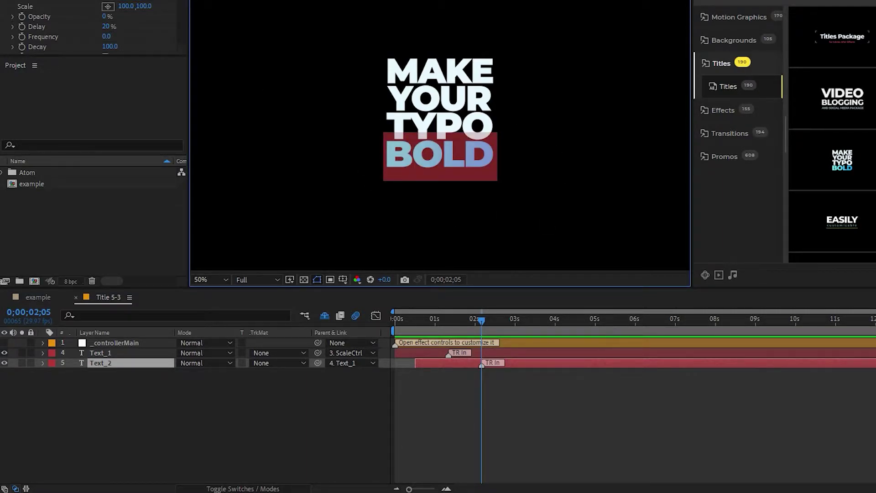
click(78, 48)
click(105, 344)
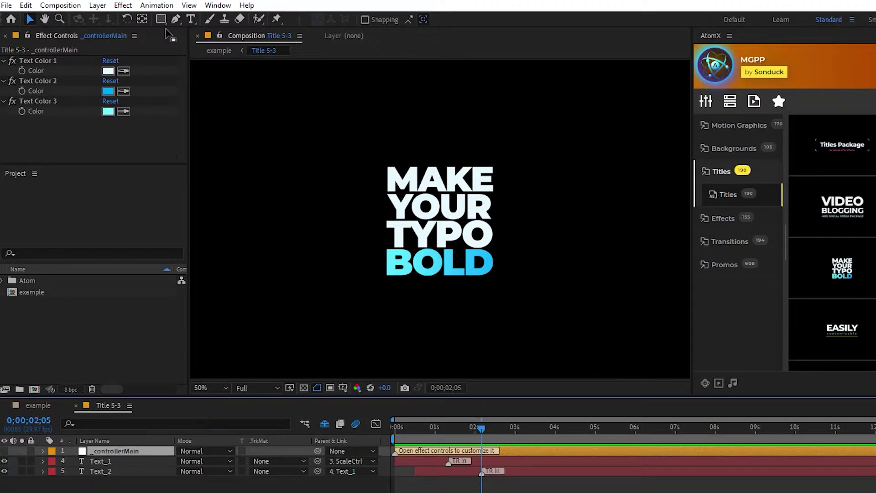
click(217, 5)
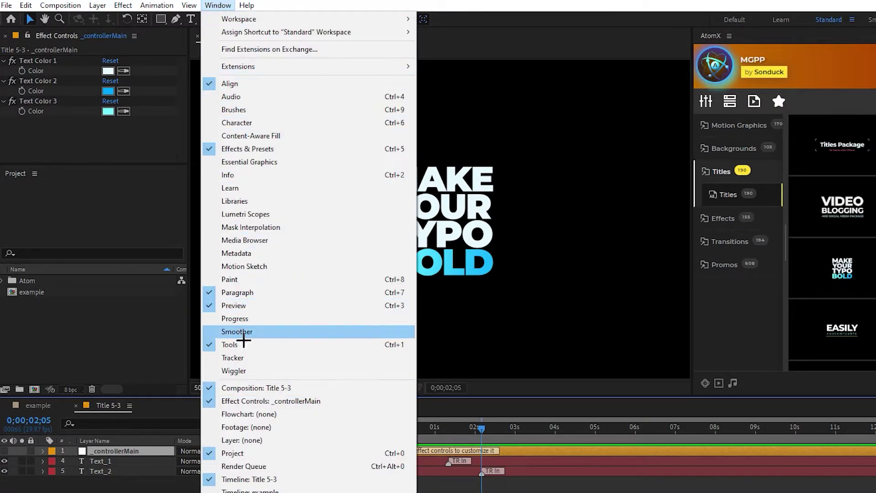
click(102, 135)
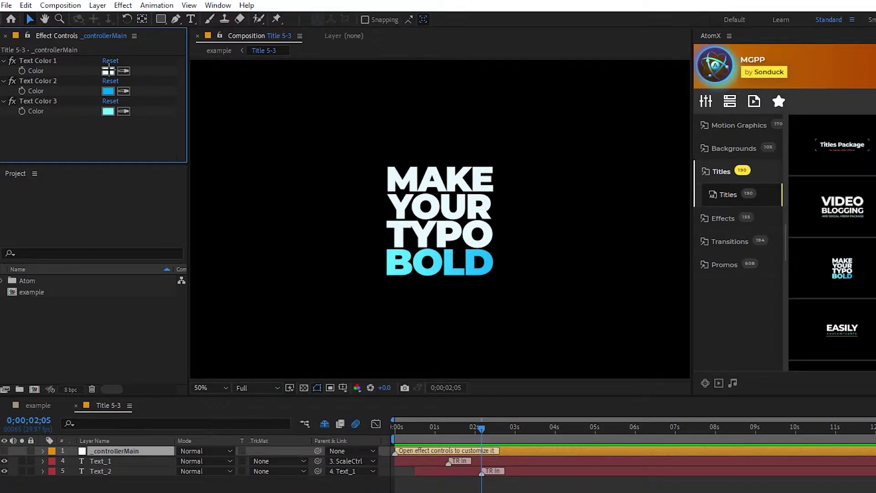
click(108, 71)
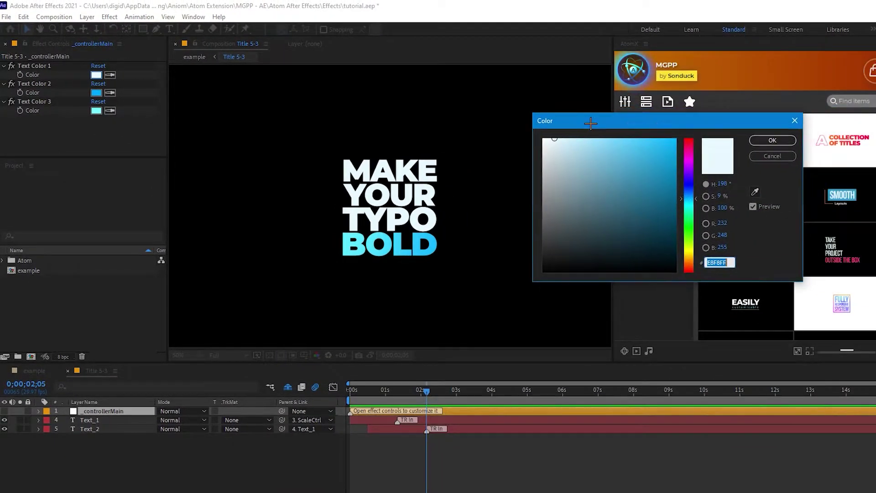
mouse_move(557, 145)
mouse_down()
mouse_move(675, 171)
mouse_move(684, 137)
mouse_move(533, 135)
mouse_up()
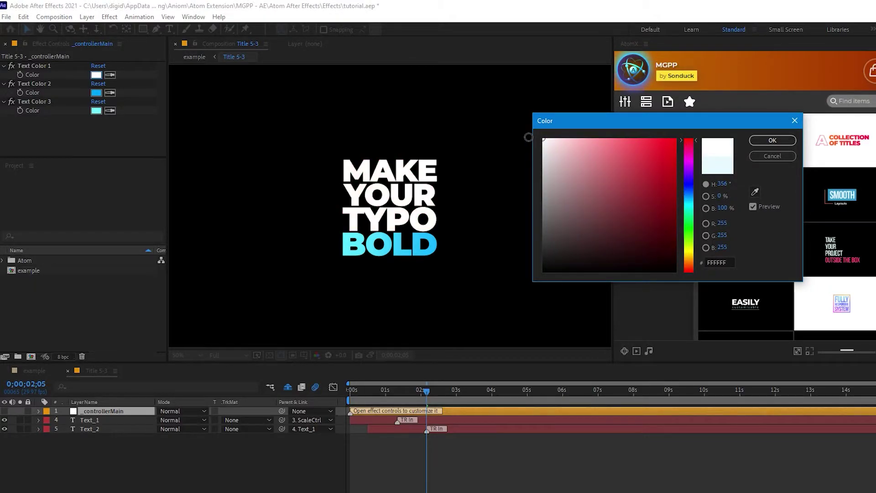
click(786, 157)
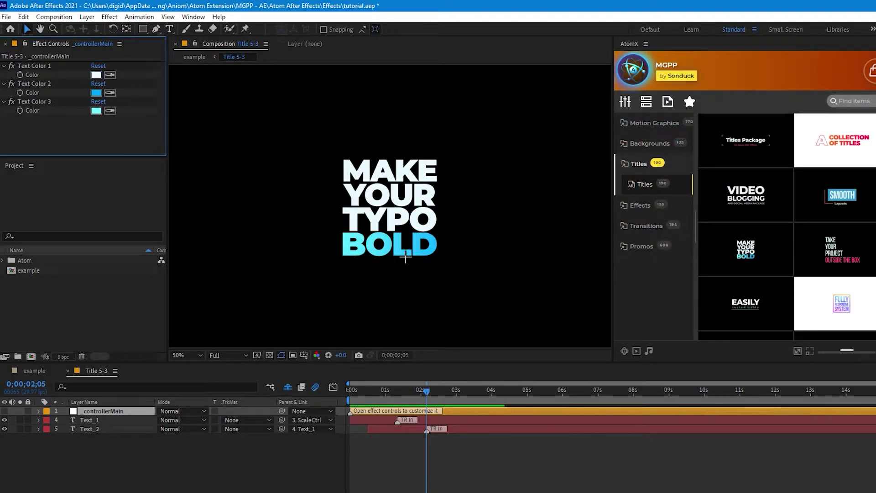
click(96, 93)
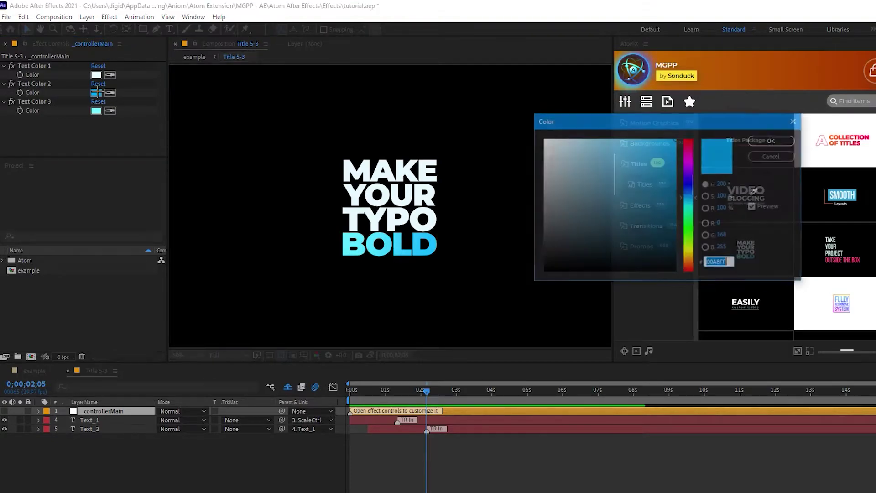
drag(656, 165, 676, 205)
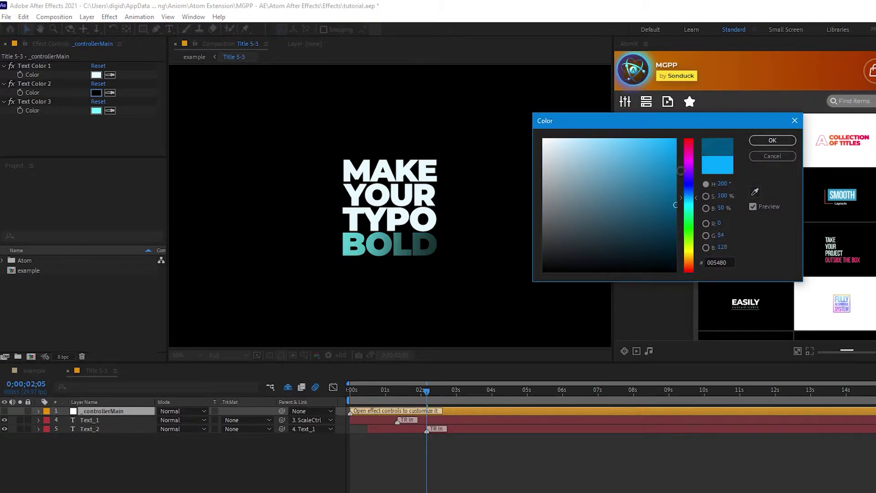
click(772, 156)
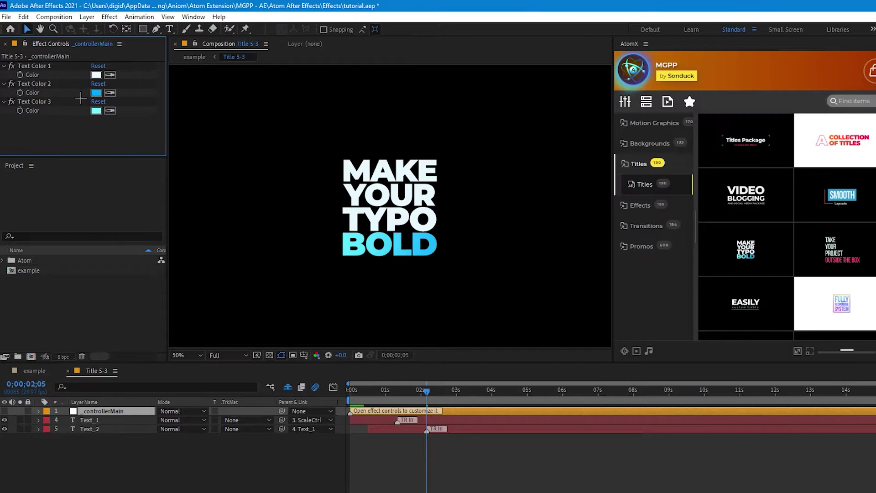
click(97, 110)
click(592, 220)
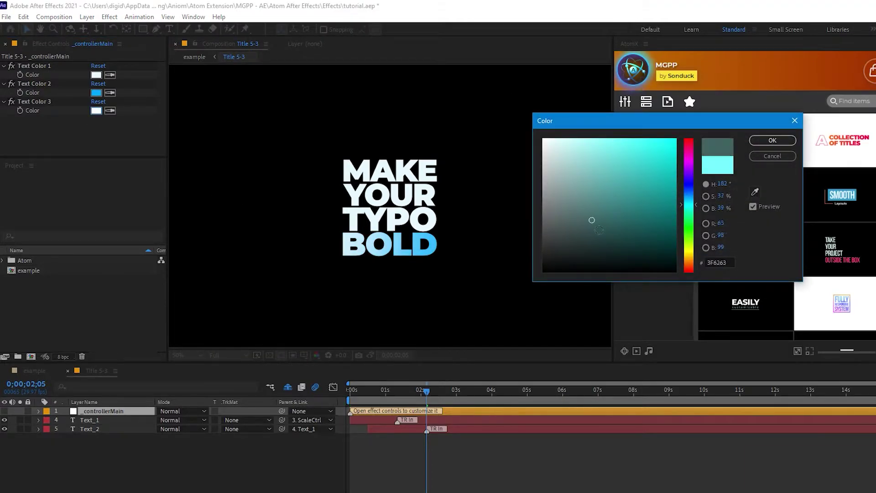
click(772, 156)
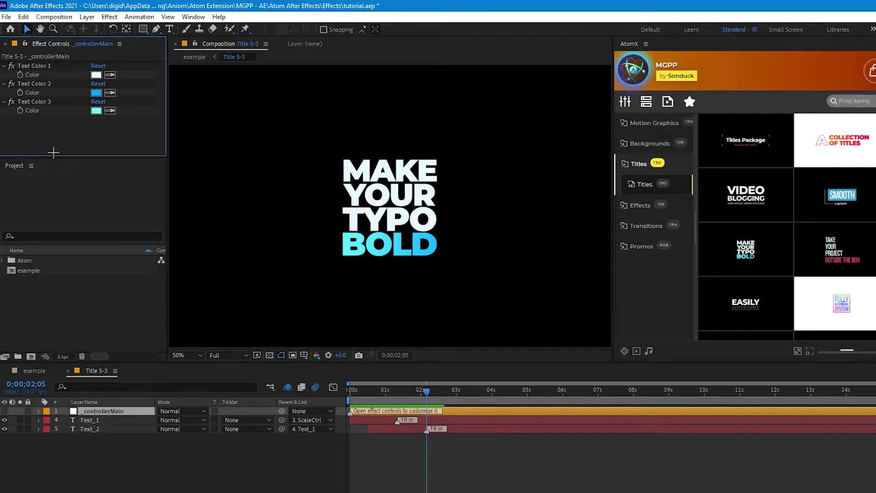
Step: Zoom to 25% and shift the word BOLD about 45 px right beneath MAKE YOUR TYPO
key(comma)
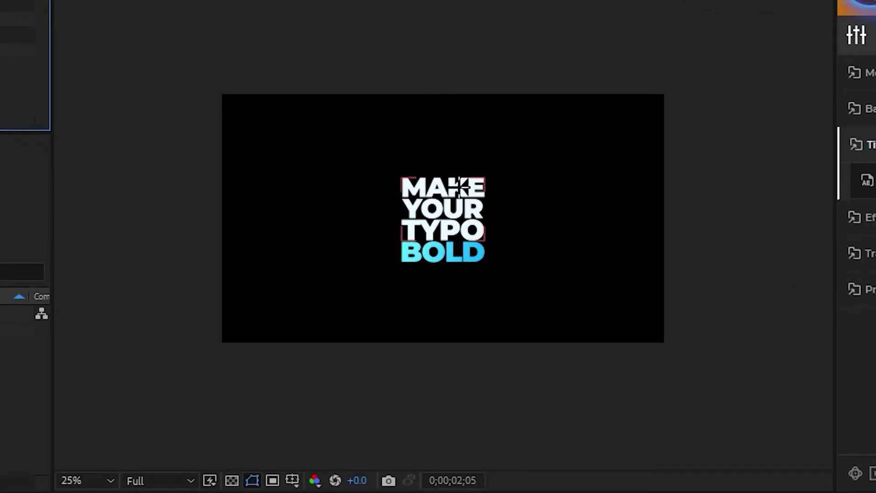
mouse_move(462, 181)
mouse_down()
mouse_move(317, 251)
mouse_move(313, 268)
mouse_move(305, 129)
mouse_move(427, 185)
mouse_move(460, 185)
mouse_up()
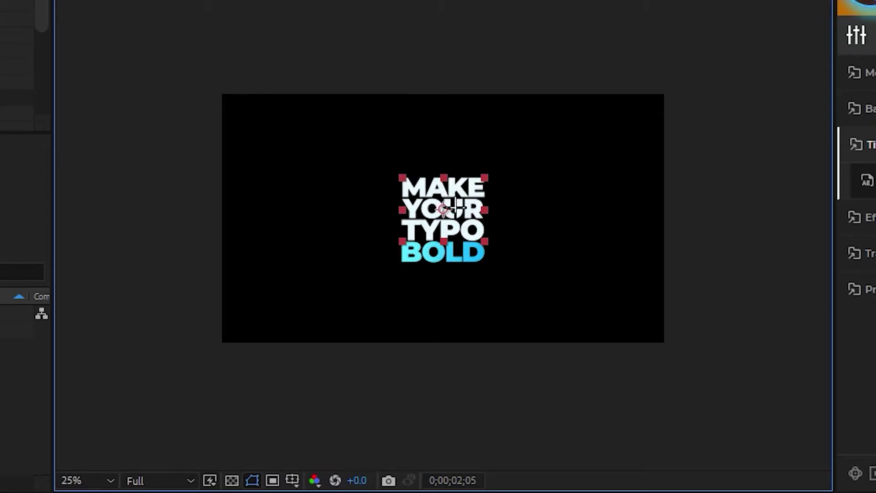
drag(449, 260, 474, 266)
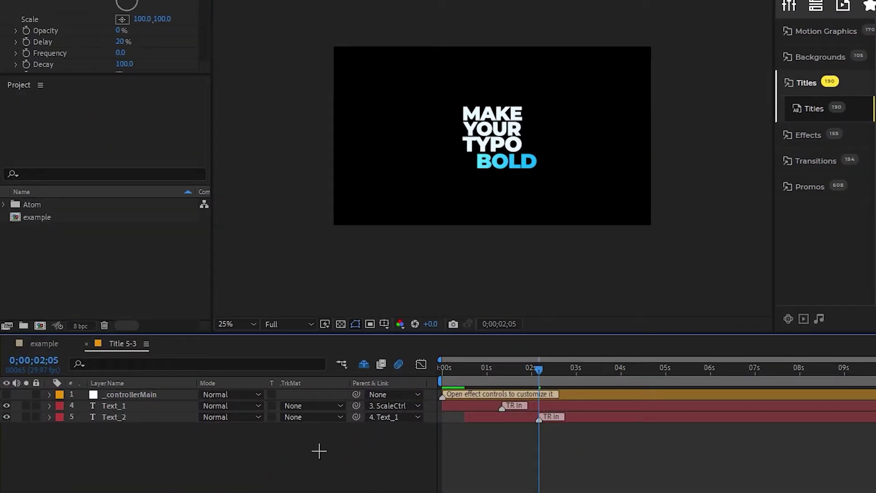
Step: Scale the Title 5-3 layer to 139% in the example comp and preview from the start
click(50, 344)
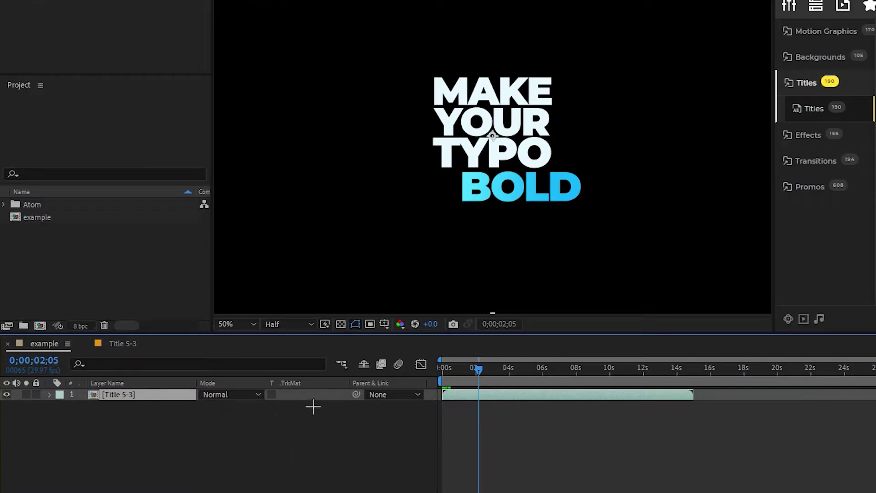
key(comma)
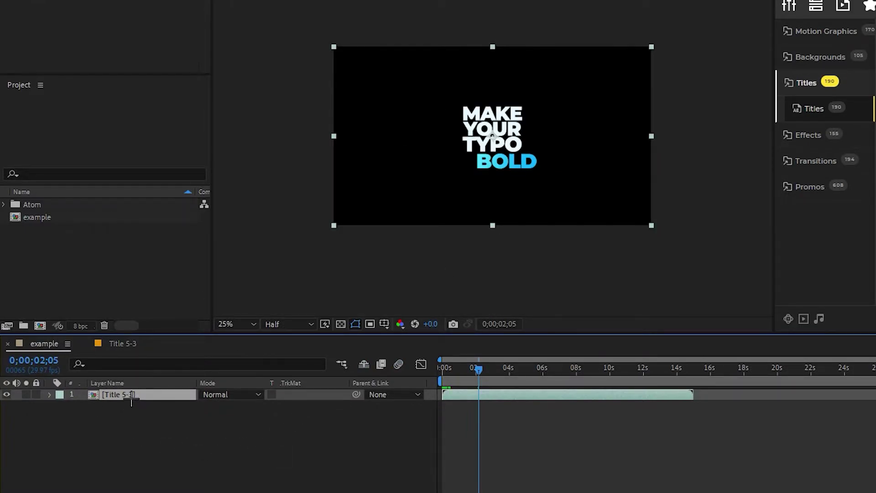
key(s)
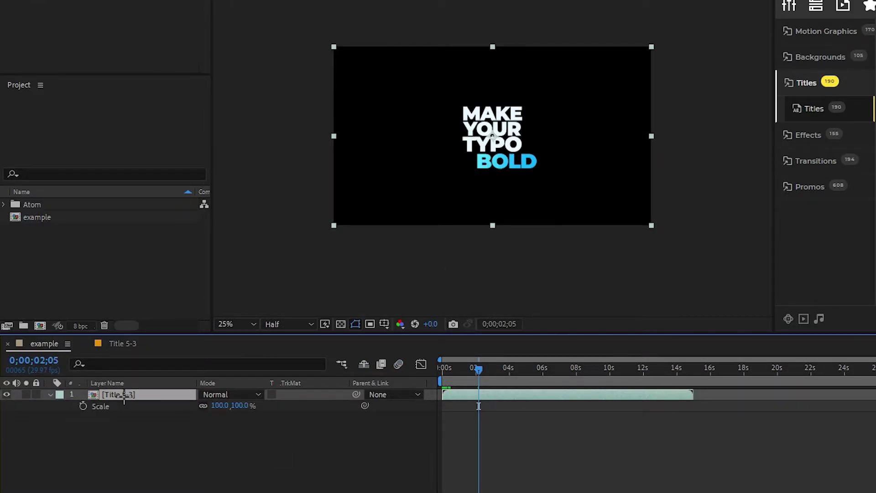
drag(244, 411, 269, 407)
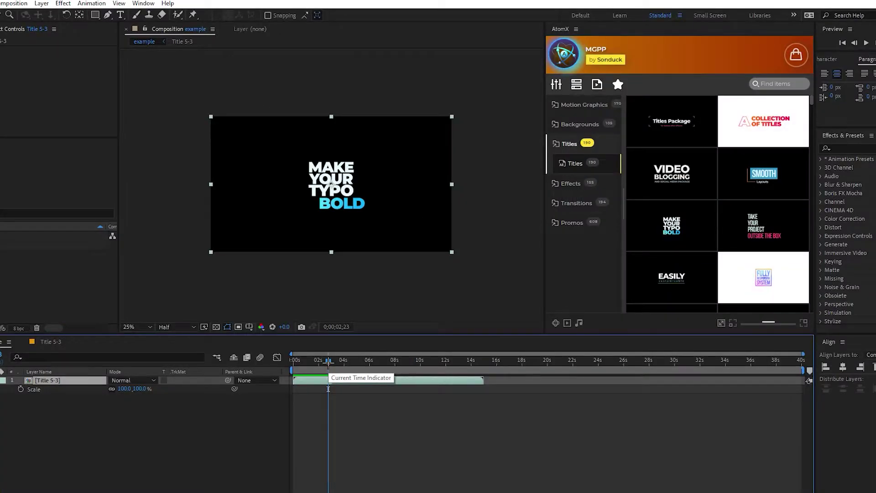
drag(328, 363, 274, 360)
key(space)
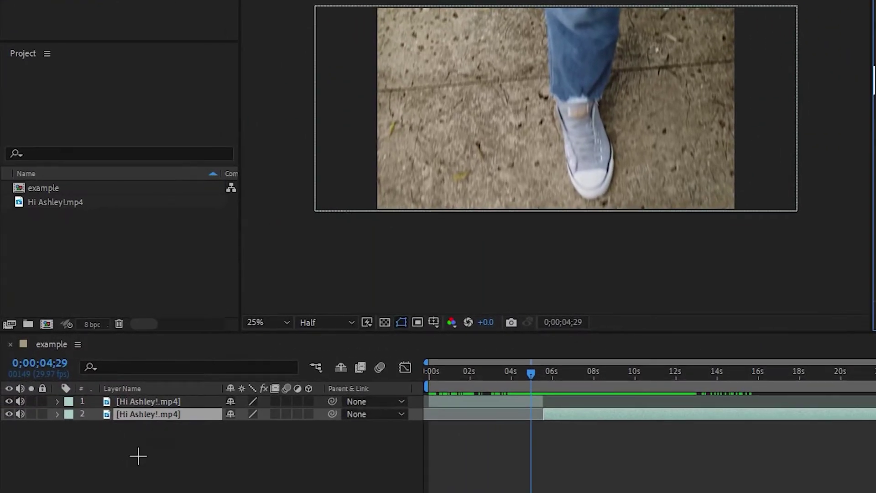
Step: Select both footage clip layers and move the current time to the cut between them
key(ctrl+Up)
key(ctrl+Down)
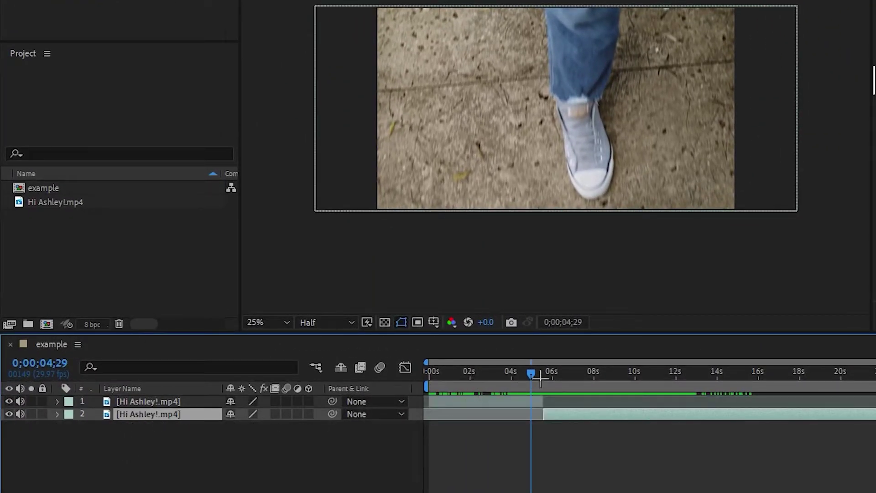
mouse_move(531, 377)
mouse_down()
mouse_move(552, 377)
mouse_move(521, 377)
mouse_move(552, 377)
mouse_move(538, 377)
mouse_up()
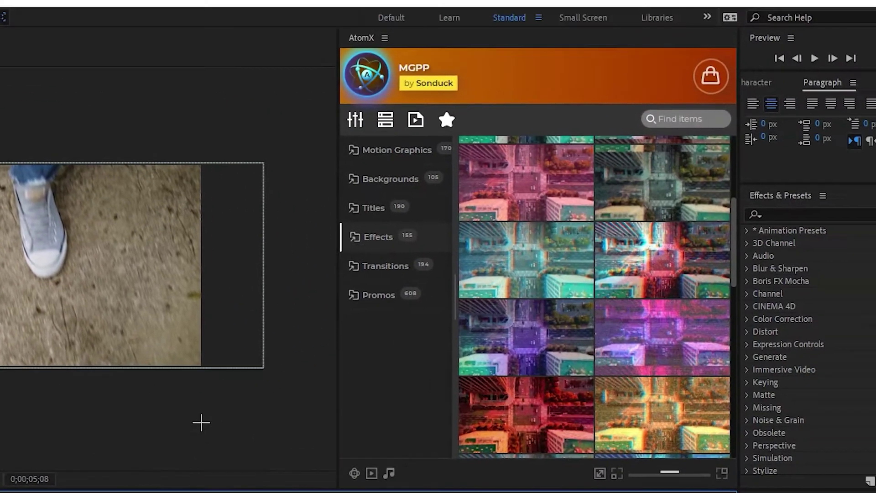
Step: Apply the Artistic Transition Brush 11-1 from AtomX's Artistic Transitions and scrub through it
click(397, 268)
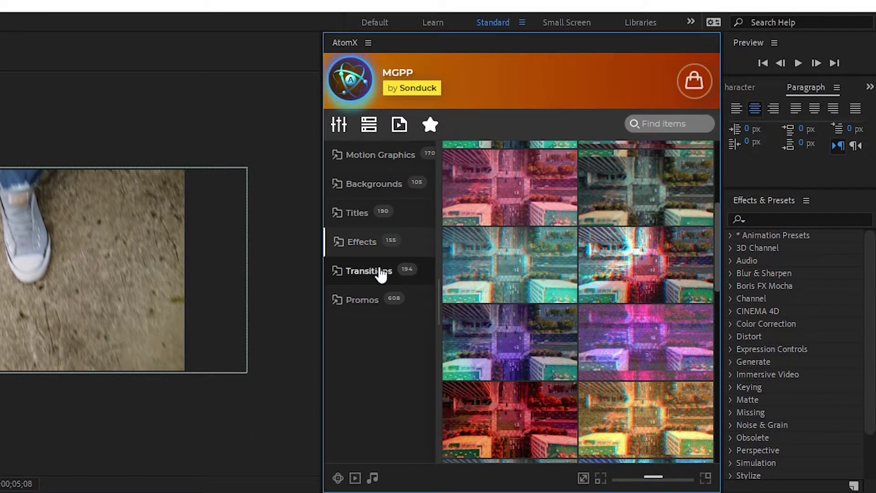
click(381, 272)
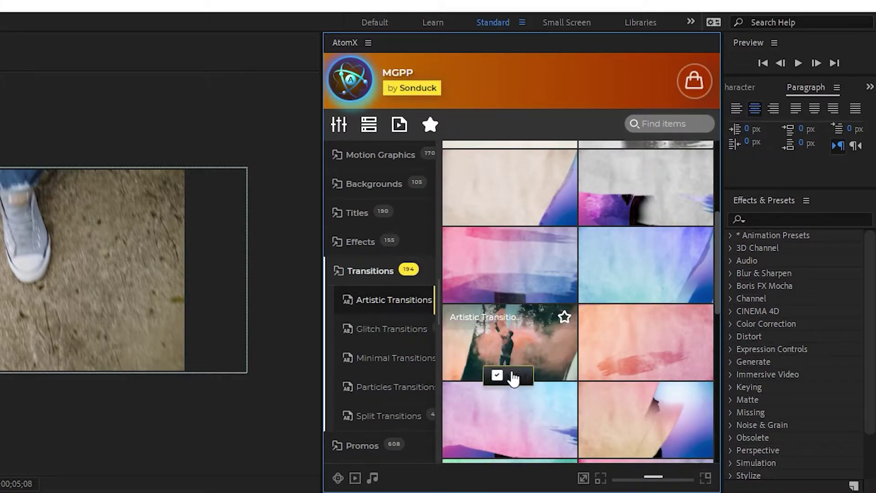
click(513, 376)
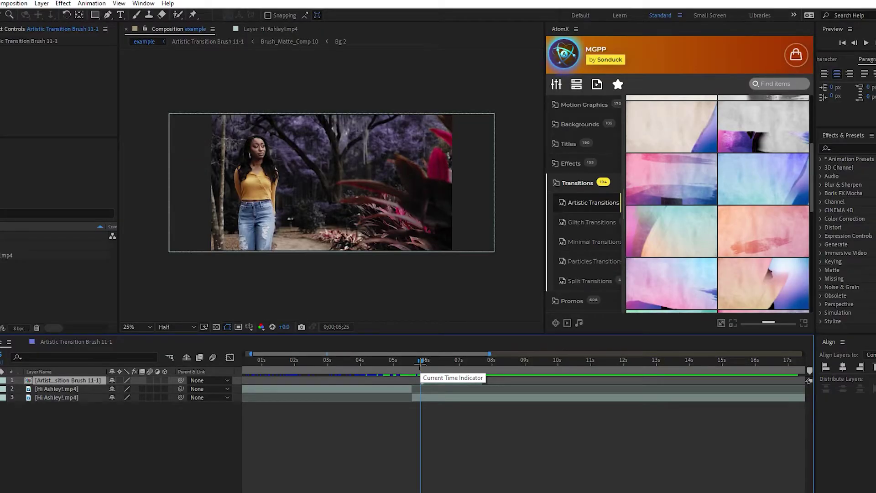
mouse_move(420, 363)
mouse_down()
mouse_move(449, 363)
mouse_move(410, 365)
mouse_move(441, 367)
mouse_up()
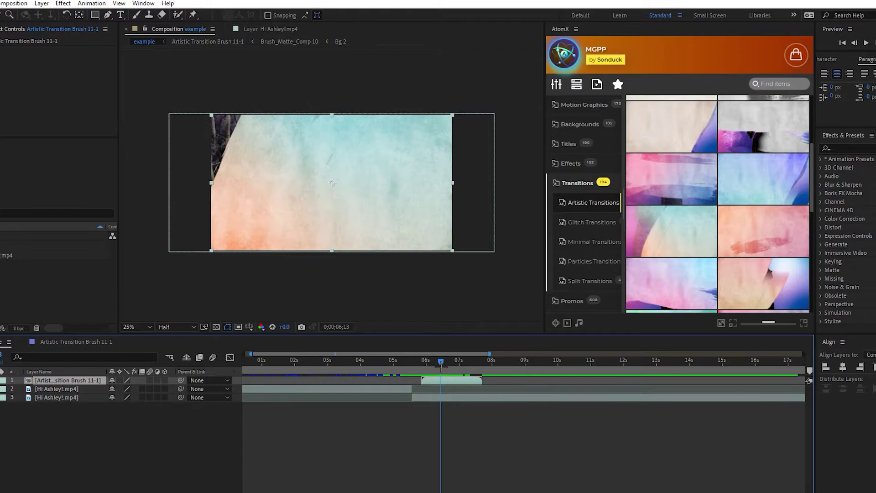
Step: Trim the brush transition's start two frames past the cut, slide it earlier, and preview
key(equal)
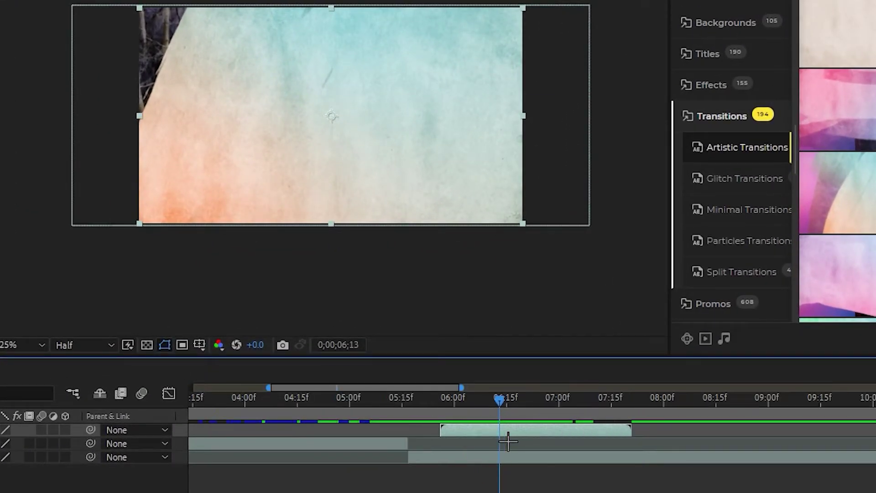
key(equal)
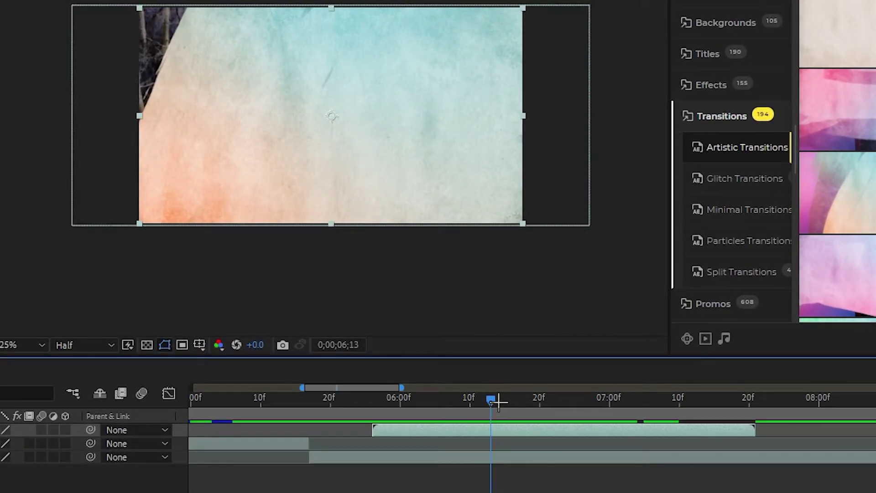
drag(492, 401, 511, 401)
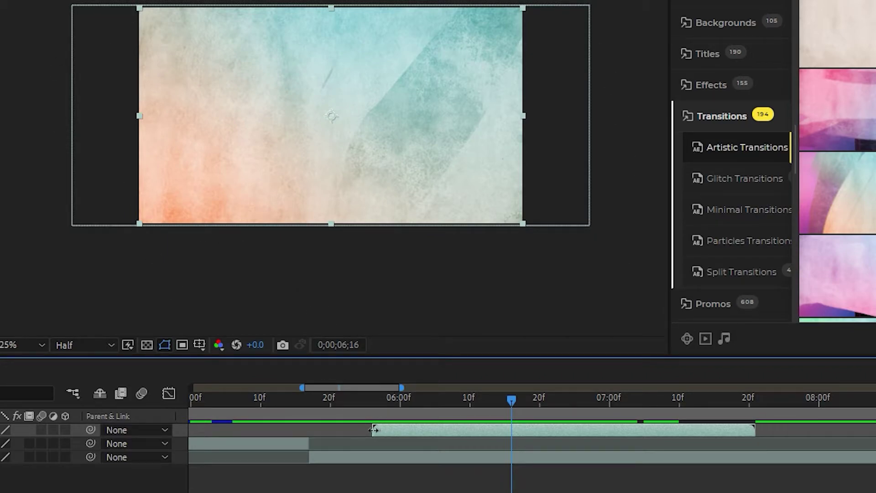
drag(373, 430, 511, 430)
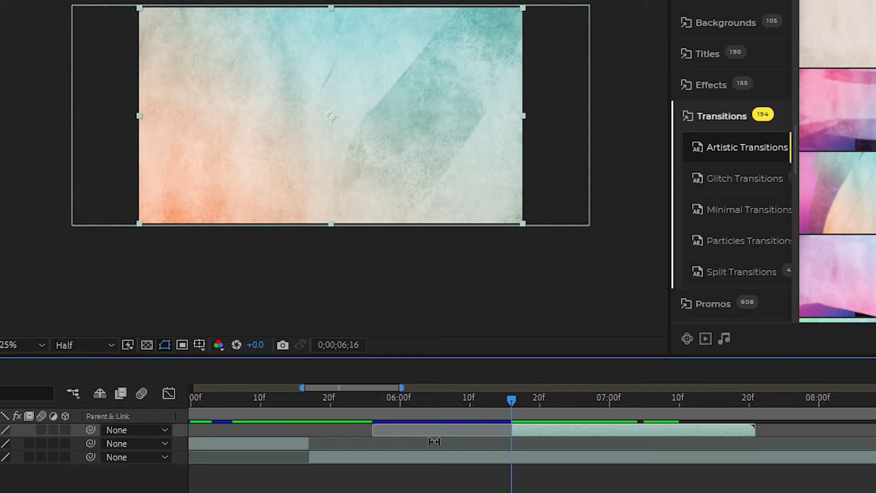
scroll(714, 432, left, 5)
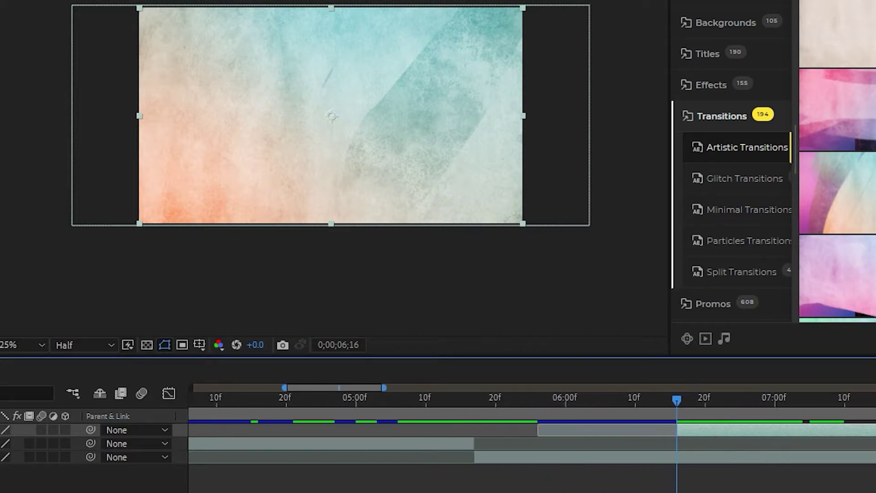
drag(714, 430, 329, 433)
click(336, 401)
key(space)
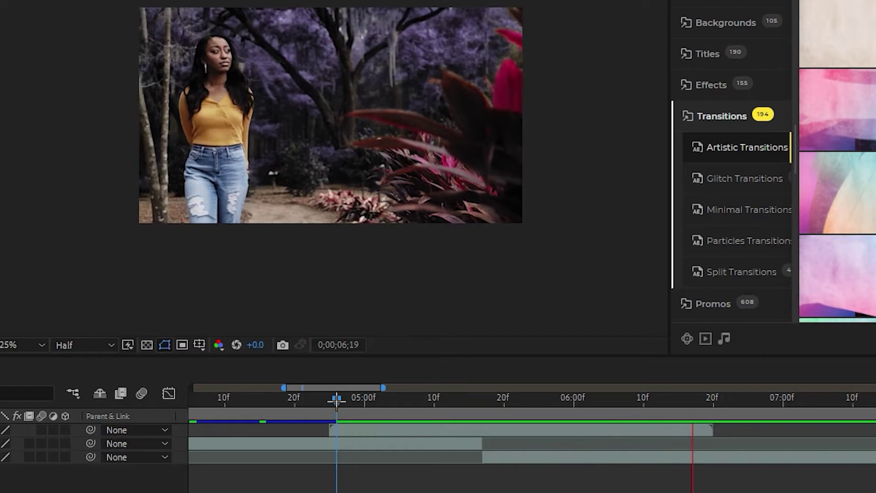
key(space)
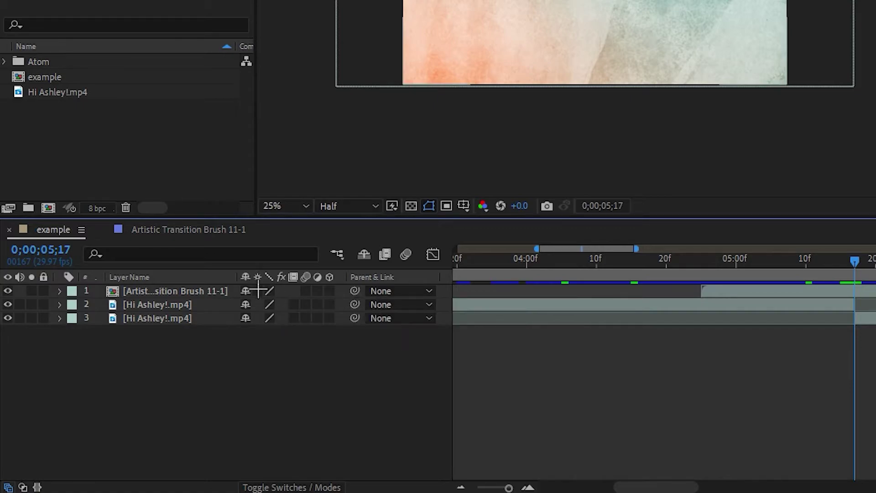
Step: Enable Collapse Transformations on the Brush 11-1 layer and check the Modes columns
click(258, 290)
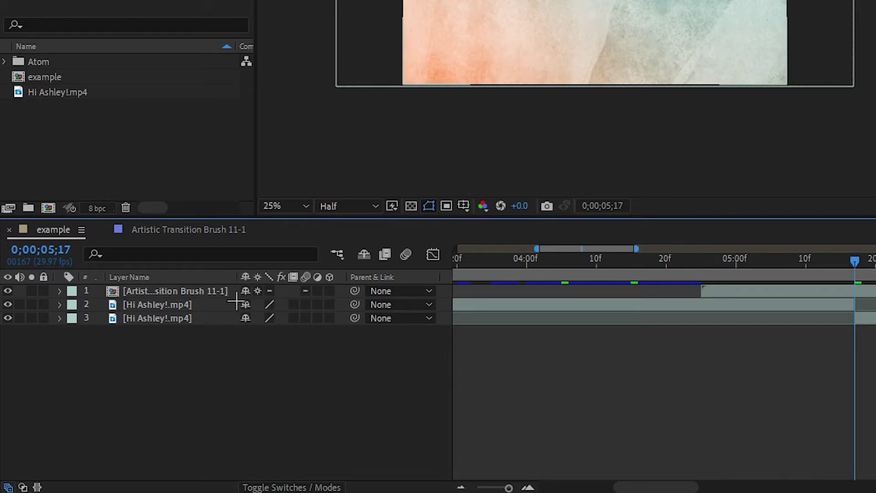
click(297, 487)
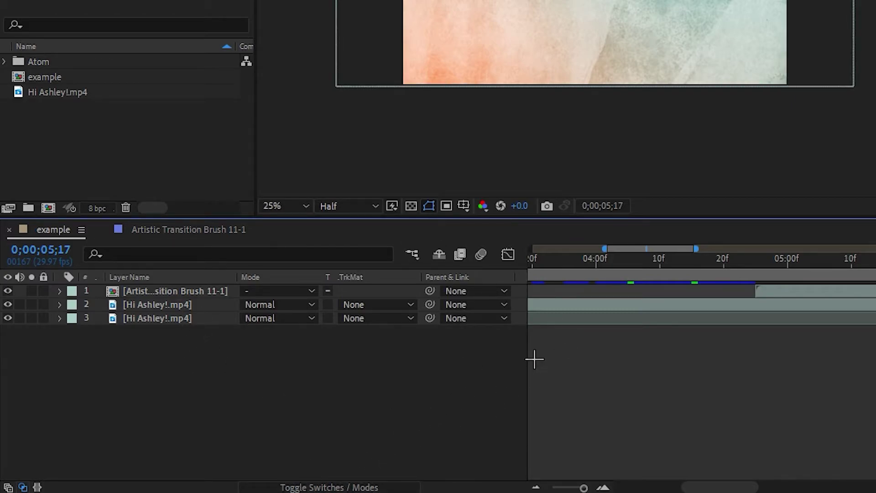
click(352, 487)
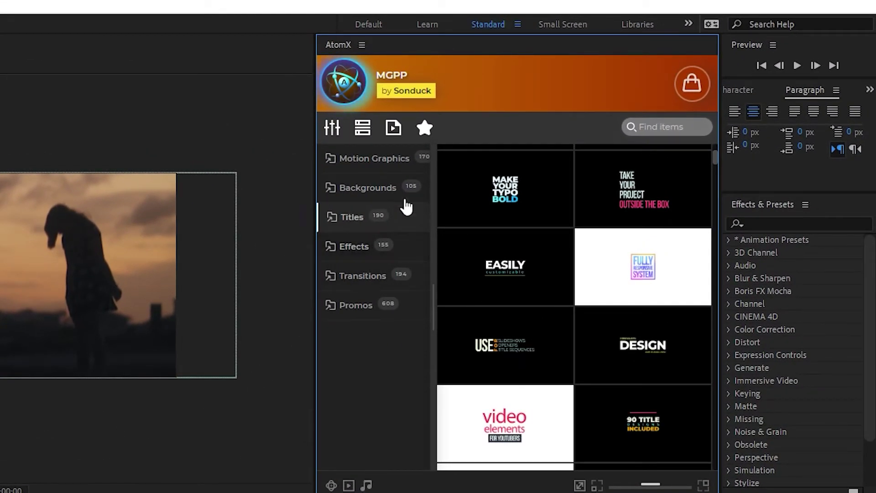
Step: Apply AtomX's Flare 7 from Effects > Light Overlays over the sunset silhouette clip
click(345, 242)
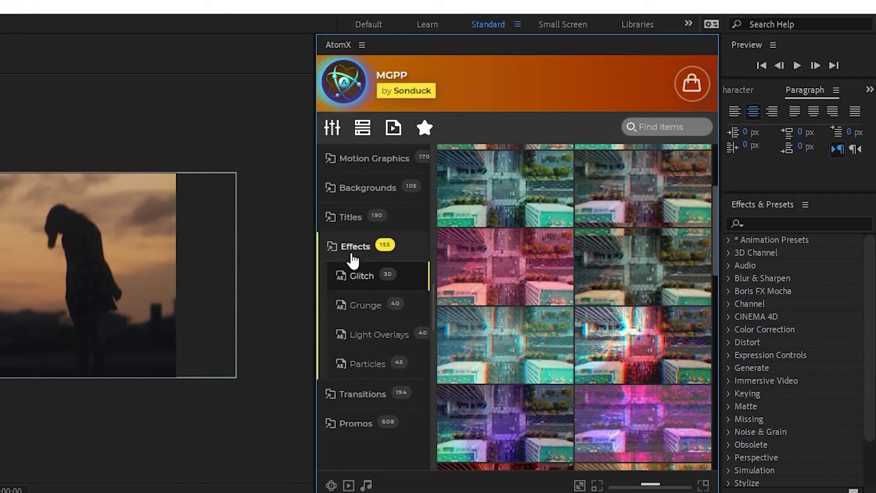
click(372, 340)
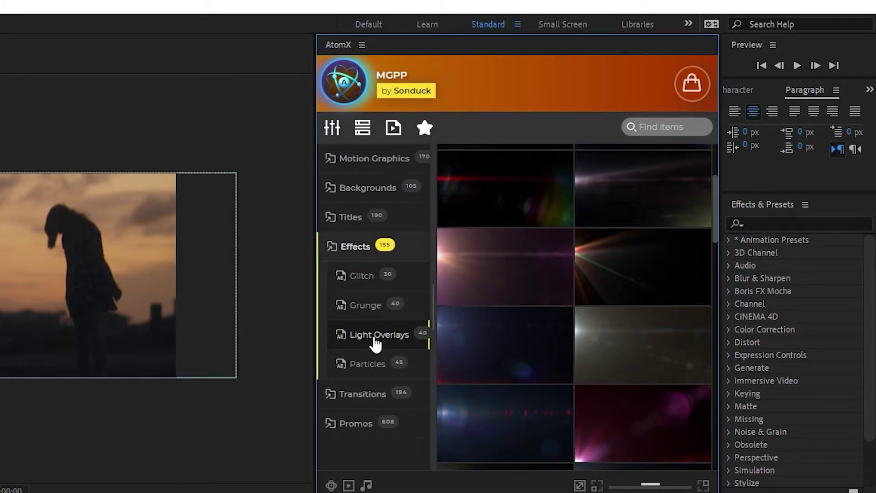
mouse_move(468, 256)
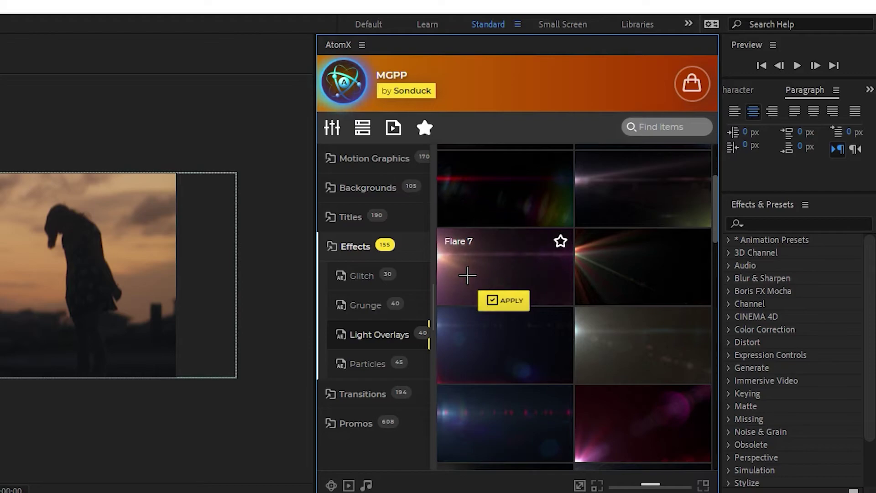
click(511, 301)
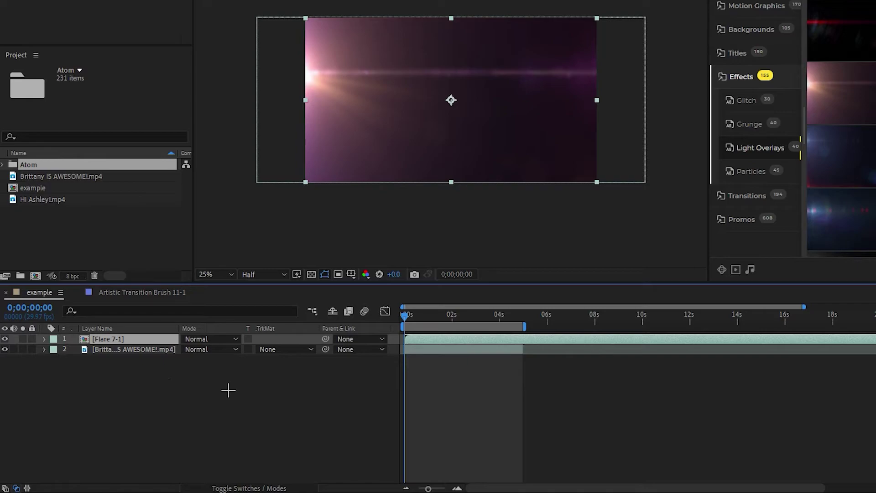
Step: Try Add, Screen and Pin Light blending on Flare 7-1, settling on Hard Light
click(208, 338)
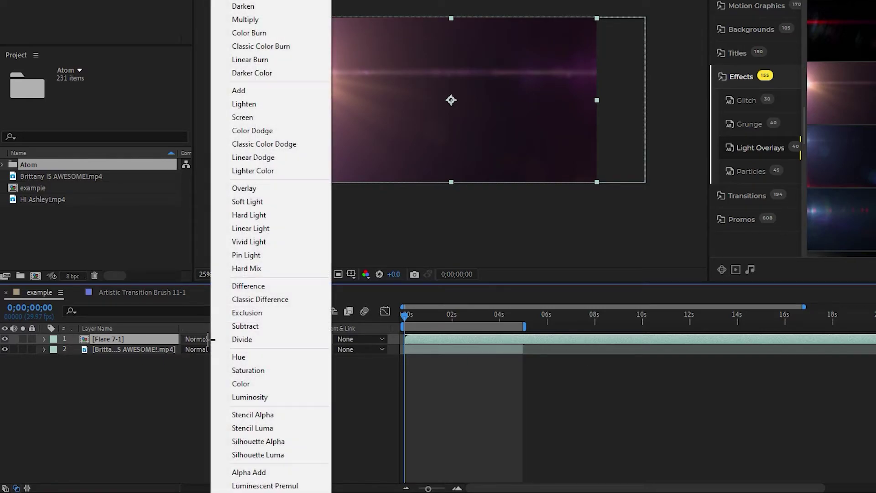
click(248, 91)
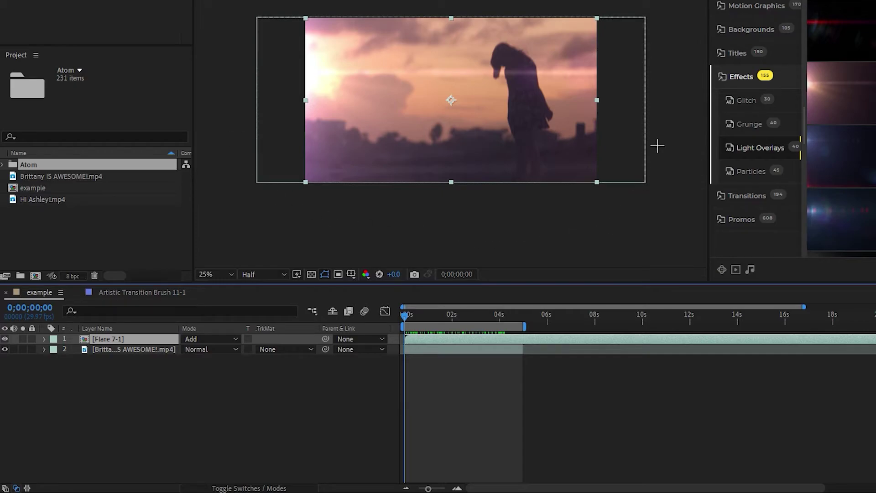
mouse_move(409, 320)
mouse_down()
mouse_move(448, 319)
mouse_move(422, 320)
mouse_up()
click(225, 339)
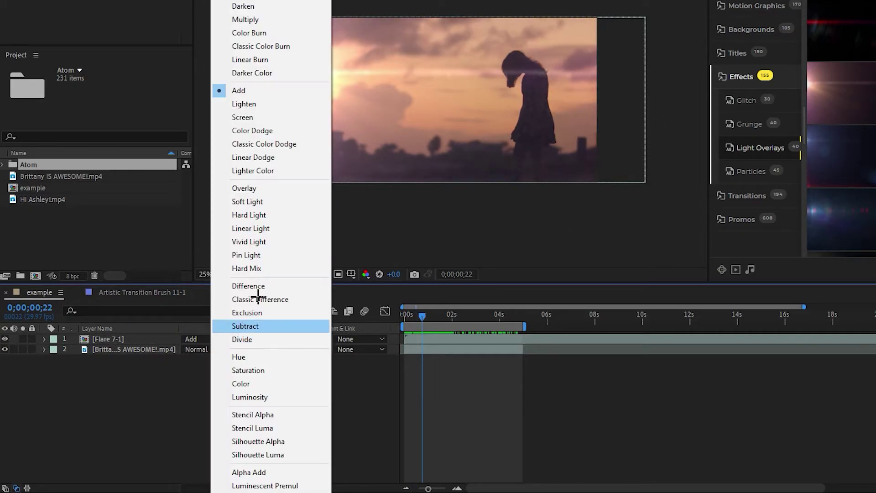
click(252, 116)
click(209, 339)
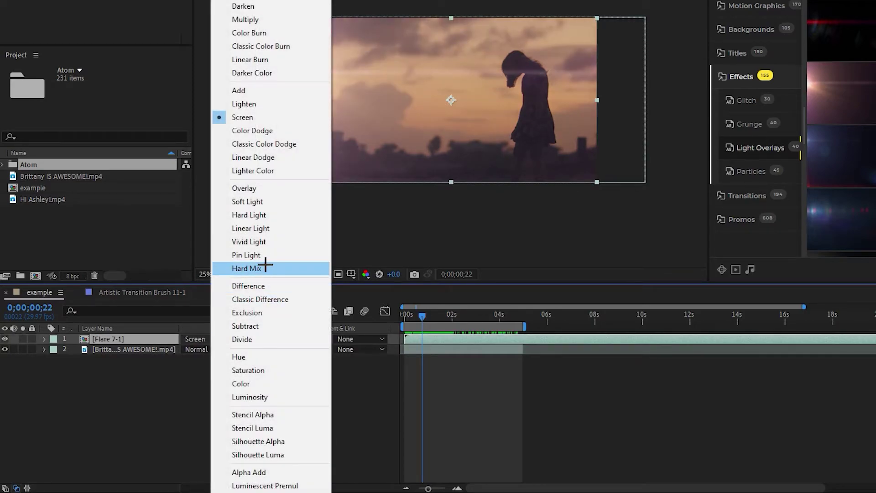
click(249, 255)
click(220, 340)
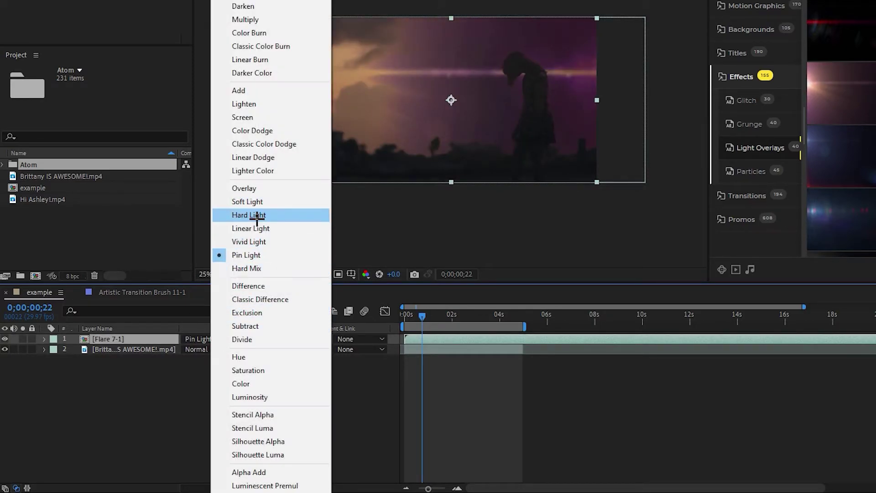
click(249, 215)
click(219, 339)
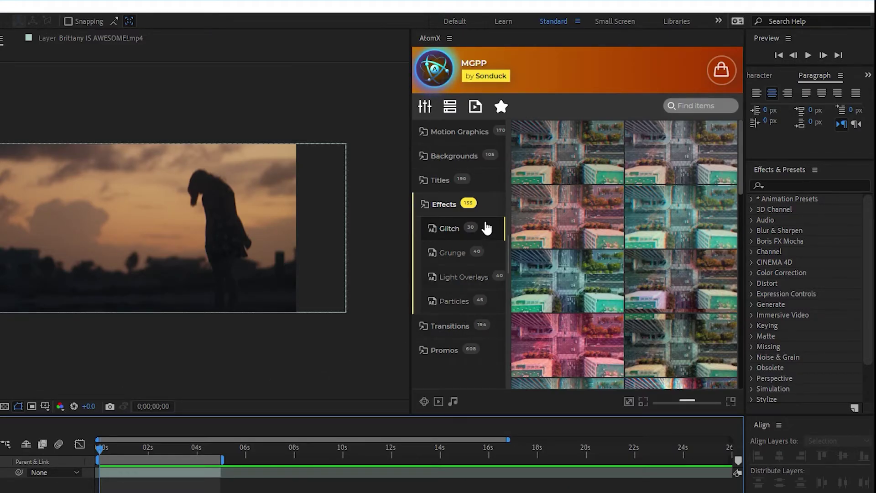
Step: Apply the AtomX Glitch 5 overlay, set its blend mode to Add, and preview it
mouse_move(578, 304)
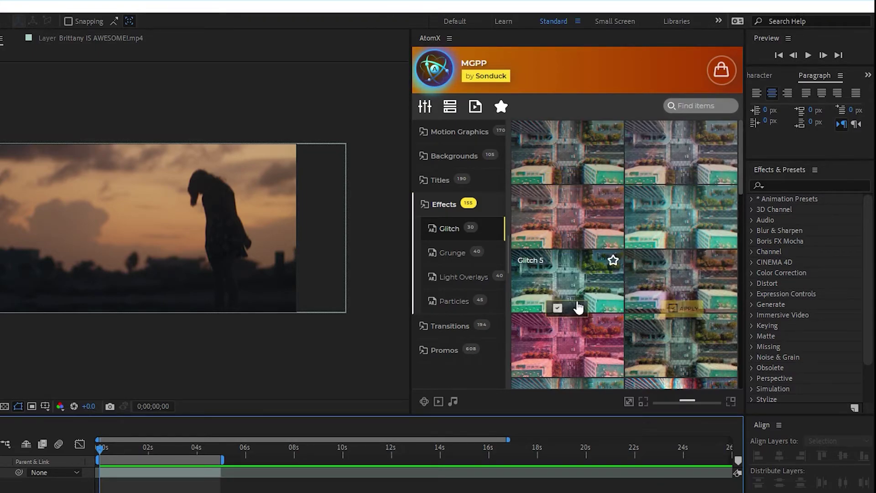
click(569, 309)
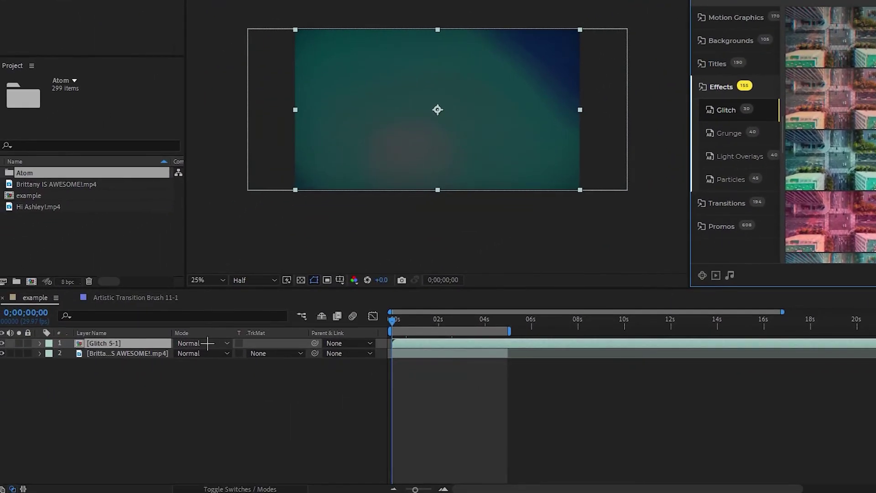
click(208, 343)
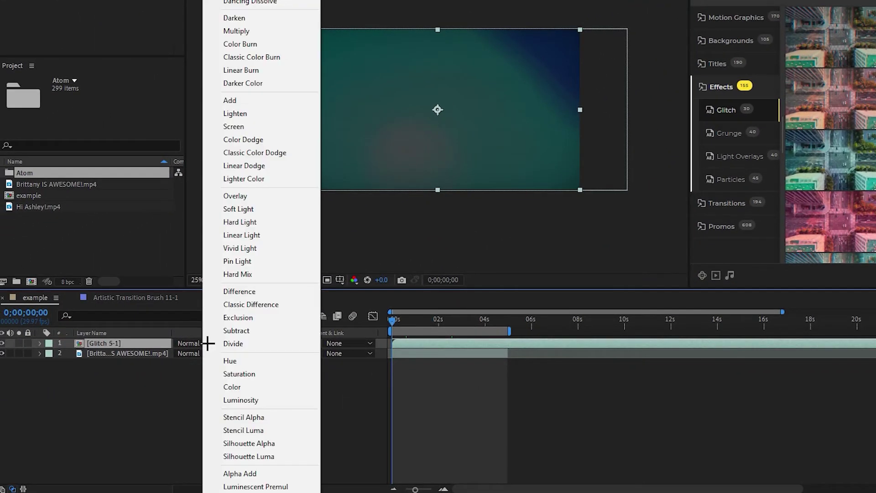
click(247, 101)
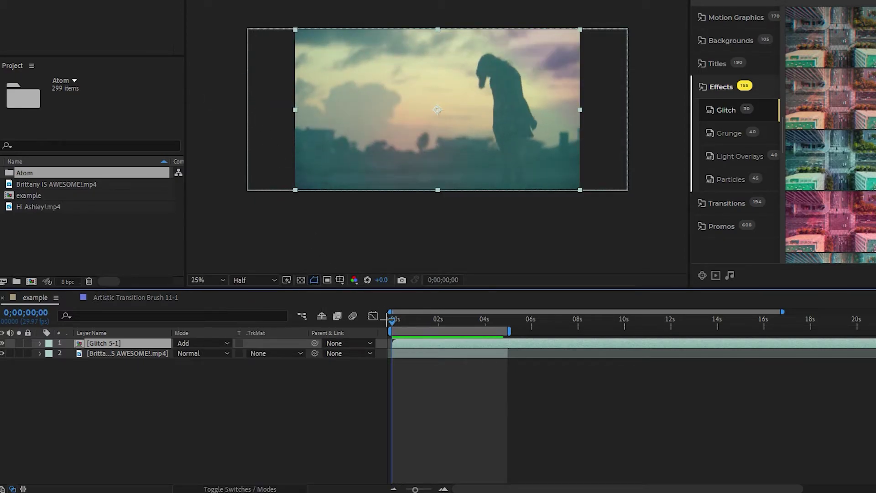
key(space)
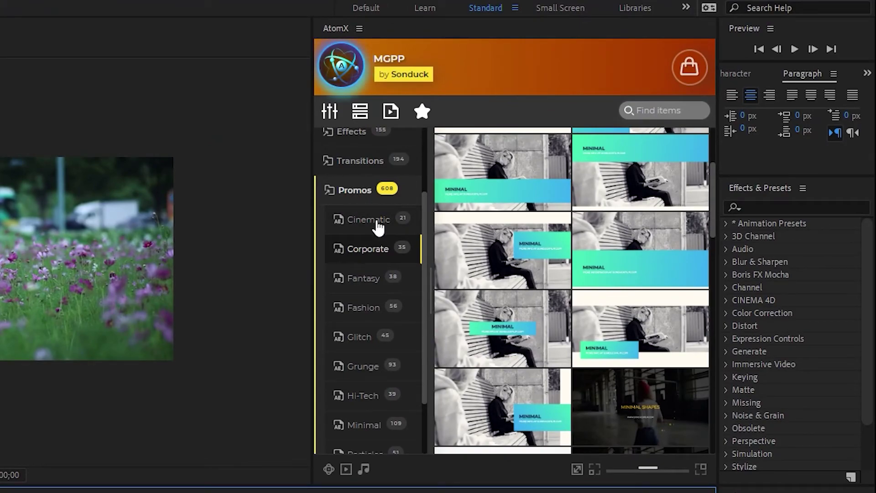
Step: Apply the Minimal 9 promo from AtomX Corporate and select the flower footage layer
scroll(368, 319, down, 3)
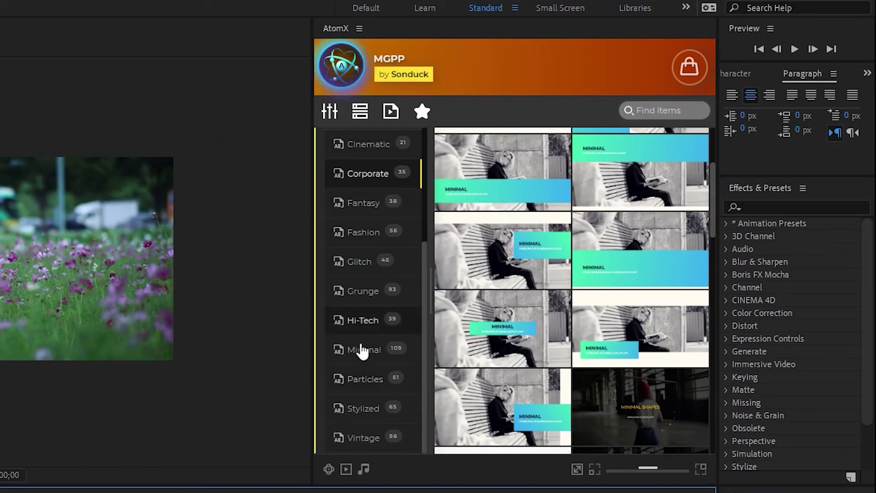
scroll(360, 349, up, 3)
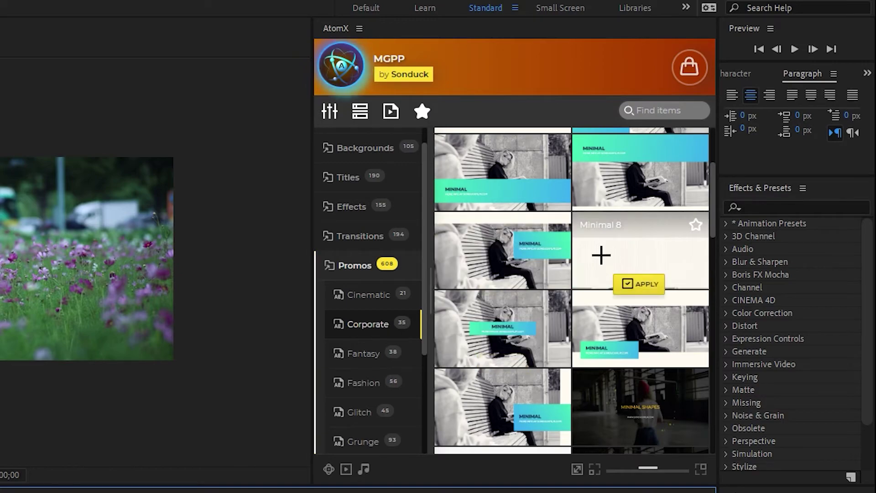
mouse_move(490, 333)
click(500, 361)
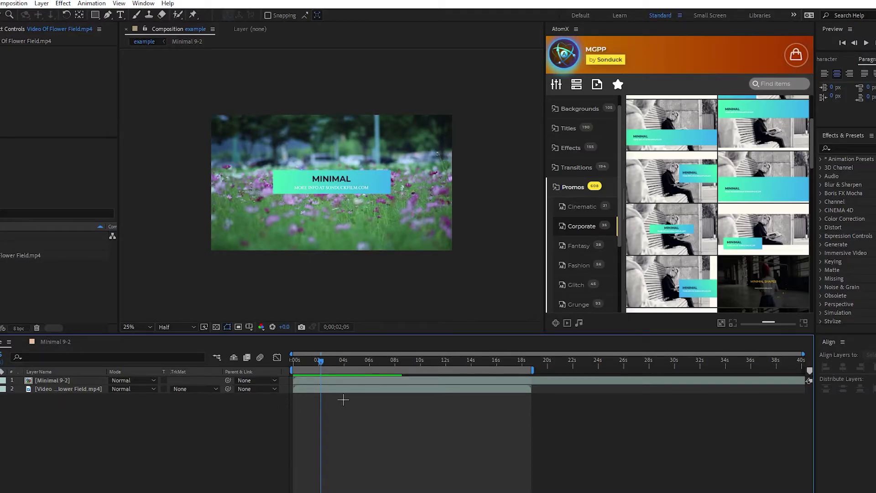
click(331, 389)
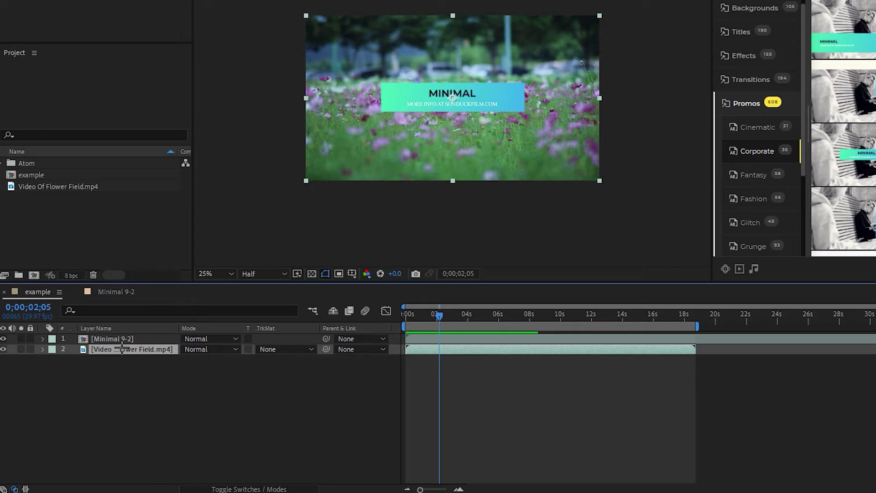
Step: Paste the flower-field clip into the Minimal 9-2 precomp beneath its title and controller layers
key(Delete)
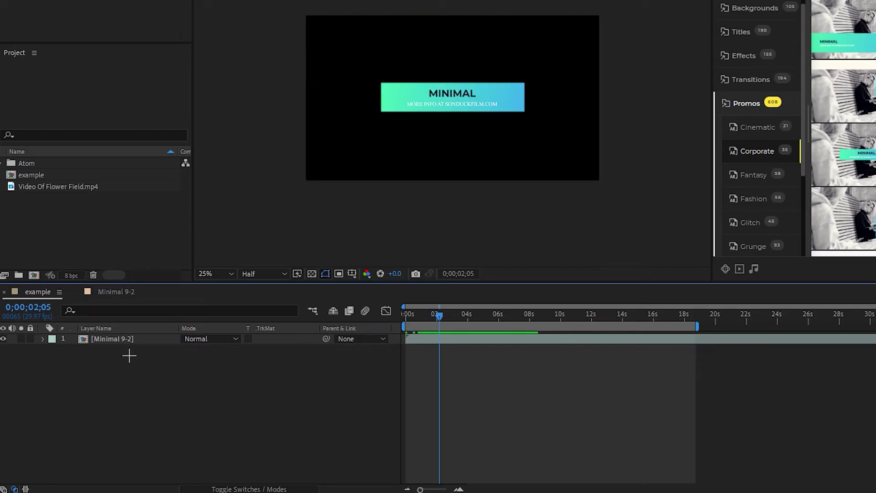
double_click(142, 339)
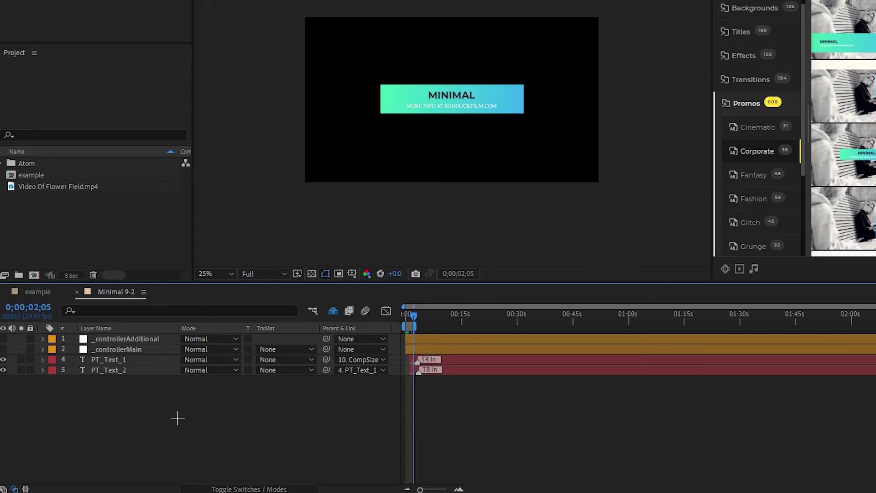
key(ctrl+v)
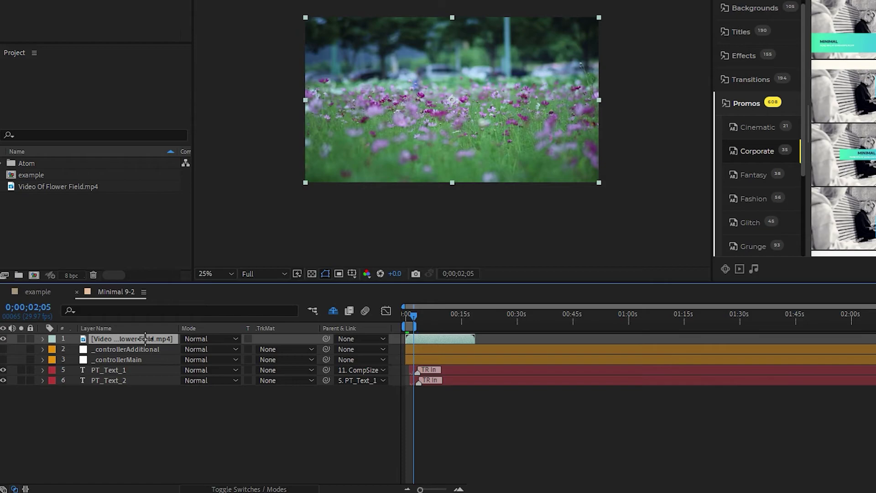
drag(145, 339, 159, 441)
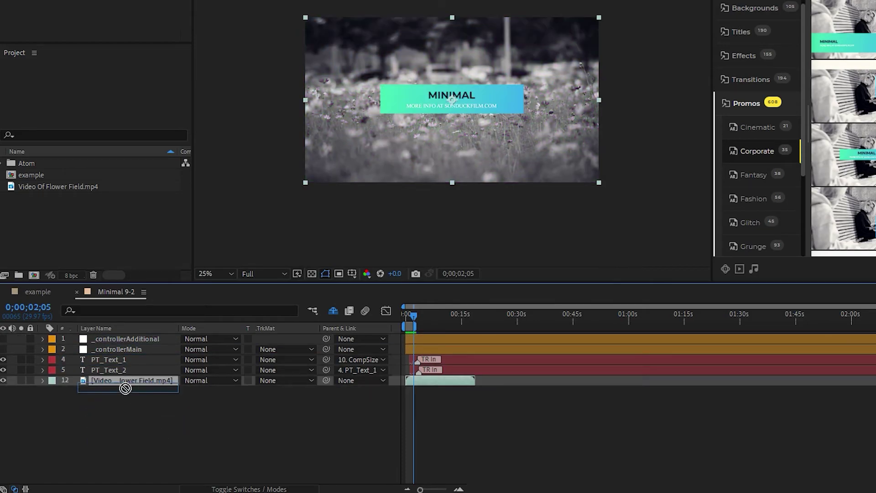
drag(125, 387, 142, 431)
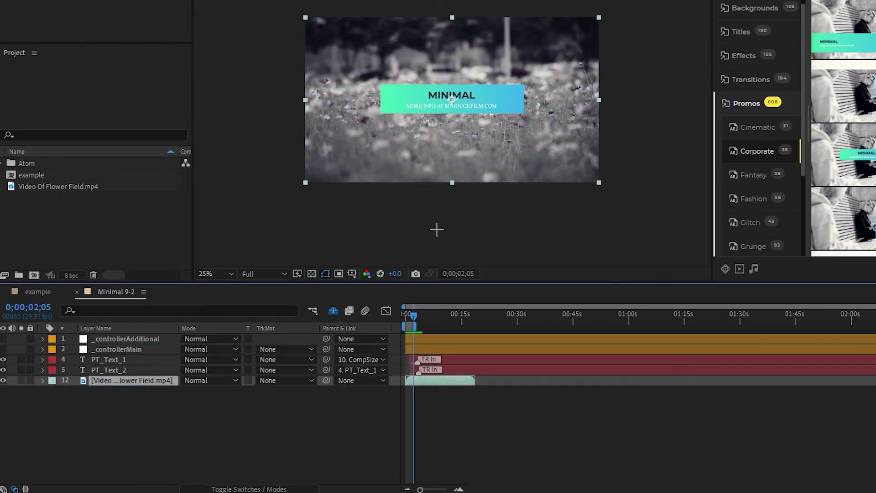
scroll(453, 110, up, 2)
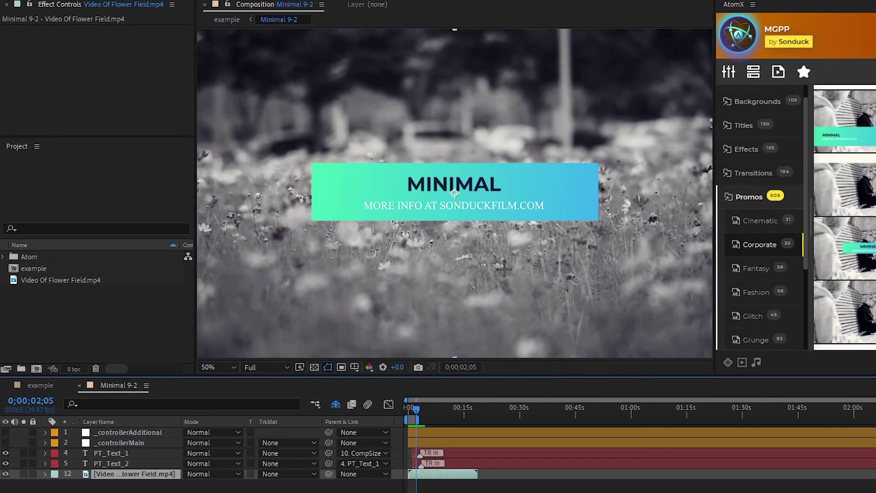
Step: Preview the title animation from the start and inspect the MINIMAL title and subtitle layers
drag(416, 409, 481, 419)
key(space)
scroll(550, 335, down, 1)
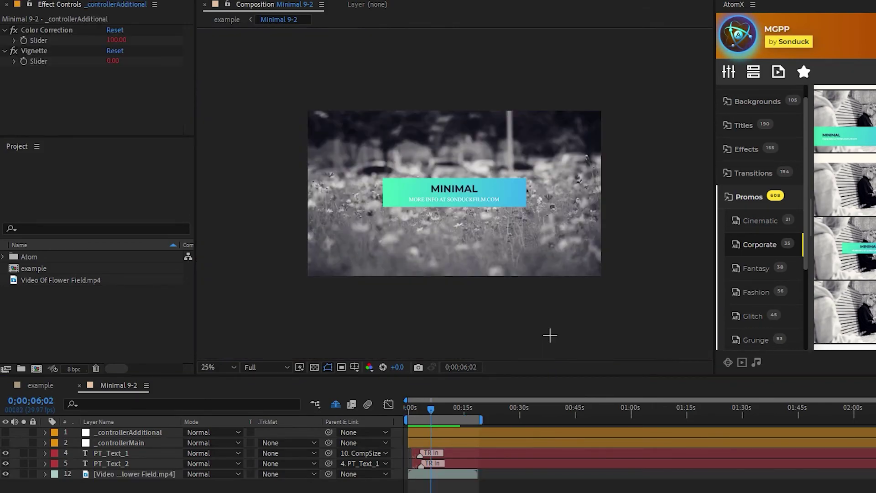
click(114, 454)
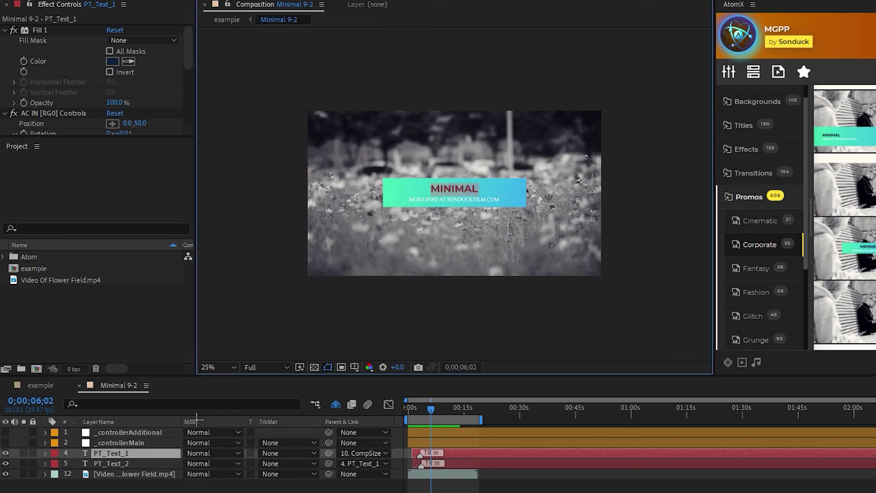
click(118, 463)
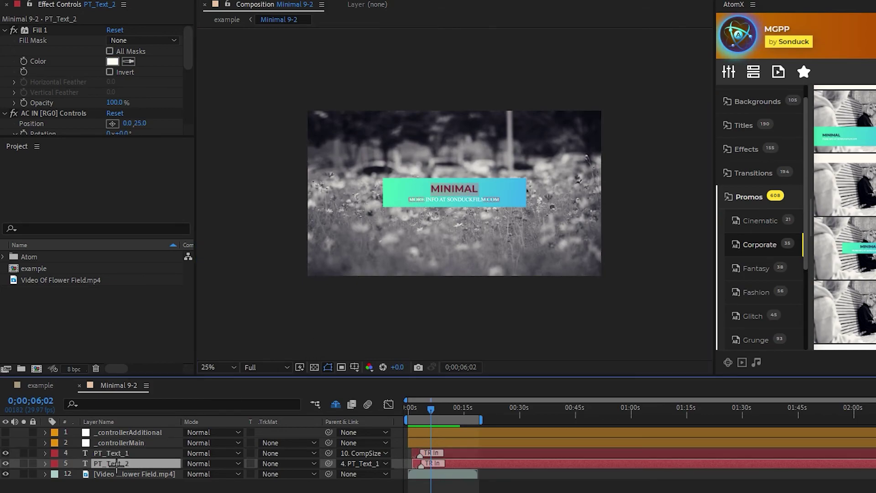
double_click(467, 200)
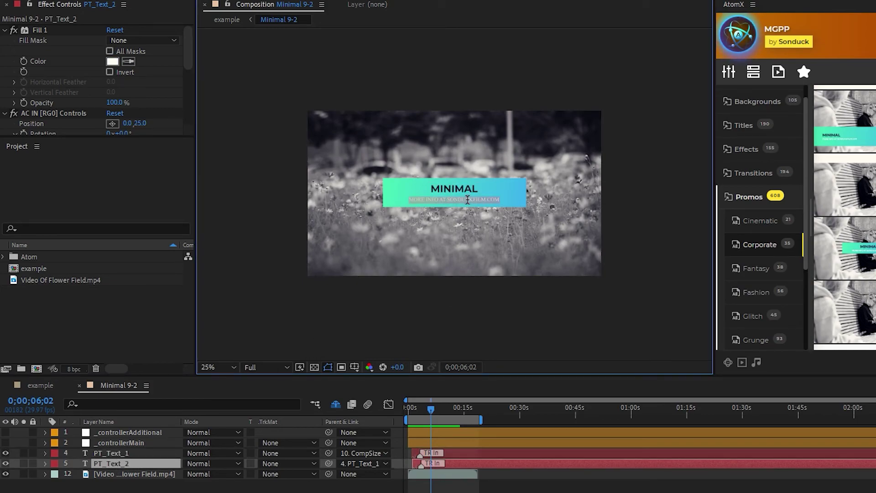
Step: On _controllerAdditional, set Color Correction to 0 and Vignette to 80
click(127, 432)
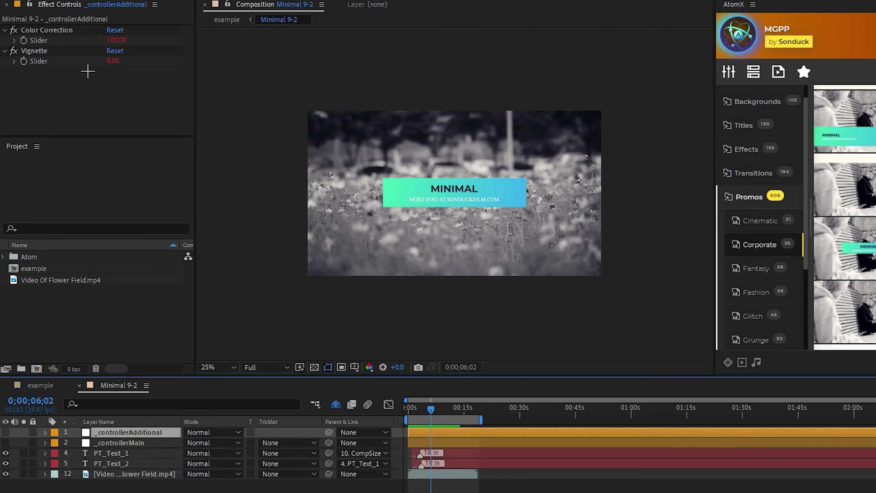
drag(122, 41, 39, 42)
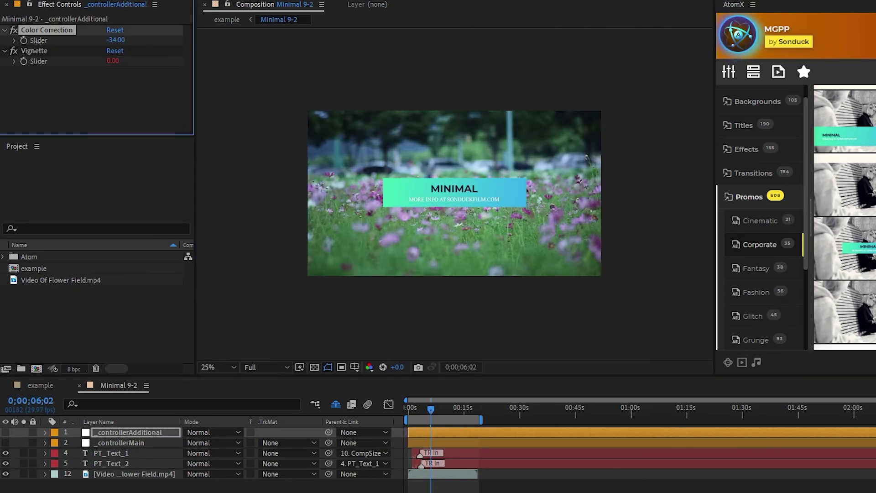
drag(112, 61, 156, 64)
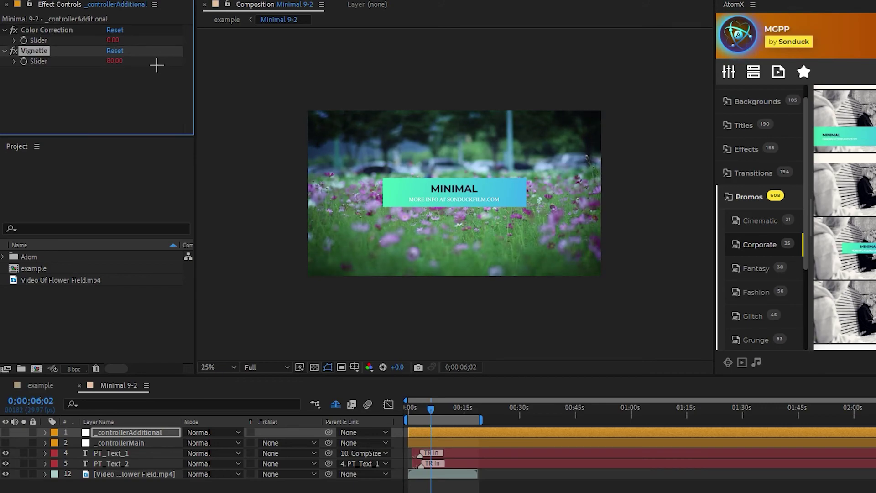
Step: Set _controllerMain's Text Y Offset to 80 and Text Size Offset to 51, then preview from the start
click(123, 441)
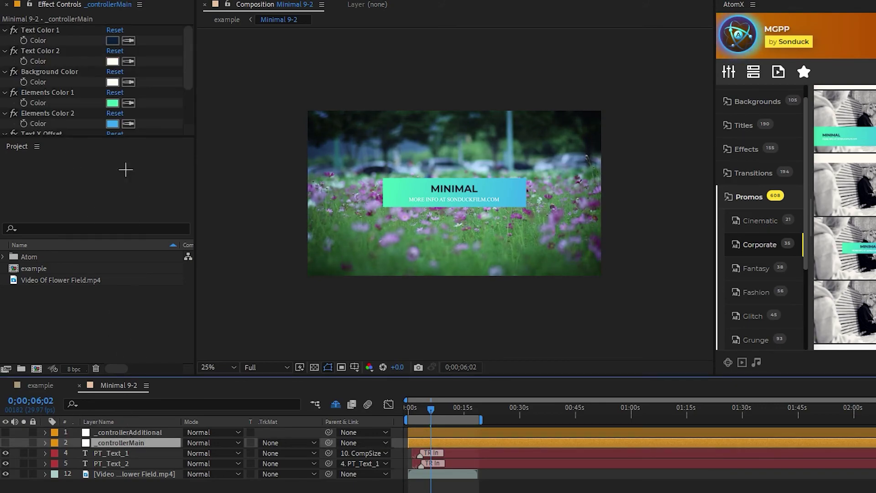
scroll(98, 91, down, 5)
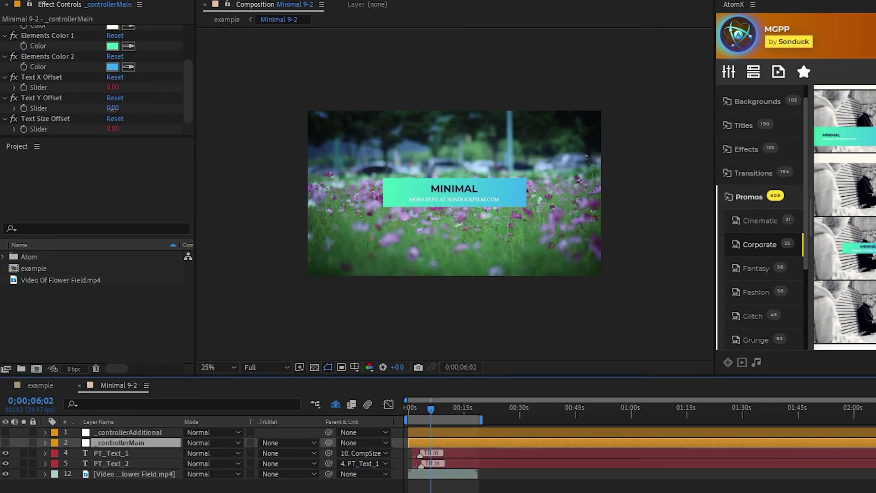
drag(113, 107, 143, 128)
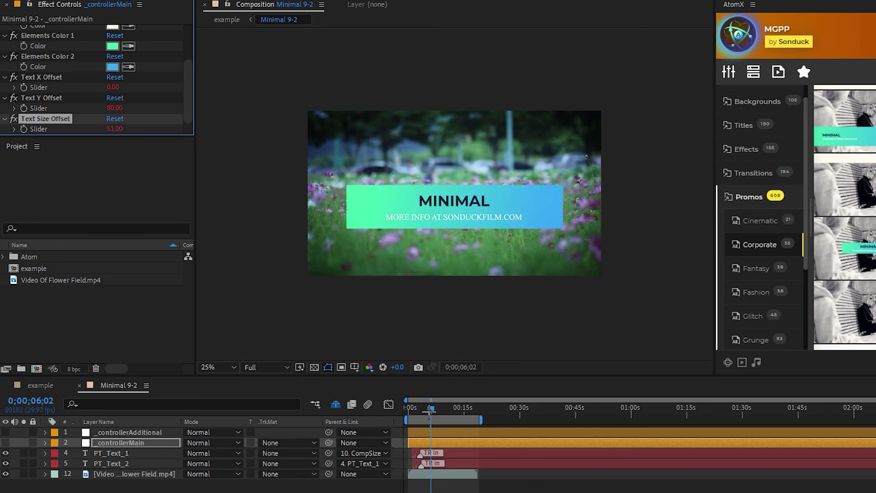
drag(431, 408, 408, 409)
key(space)
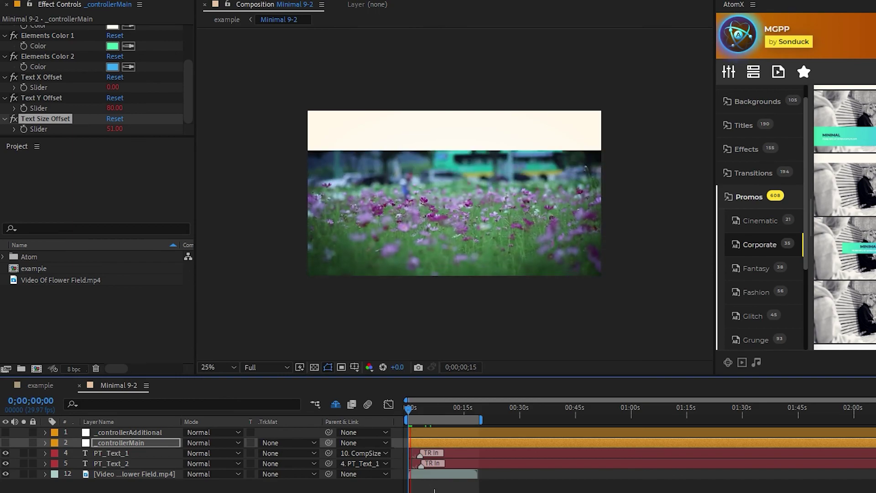